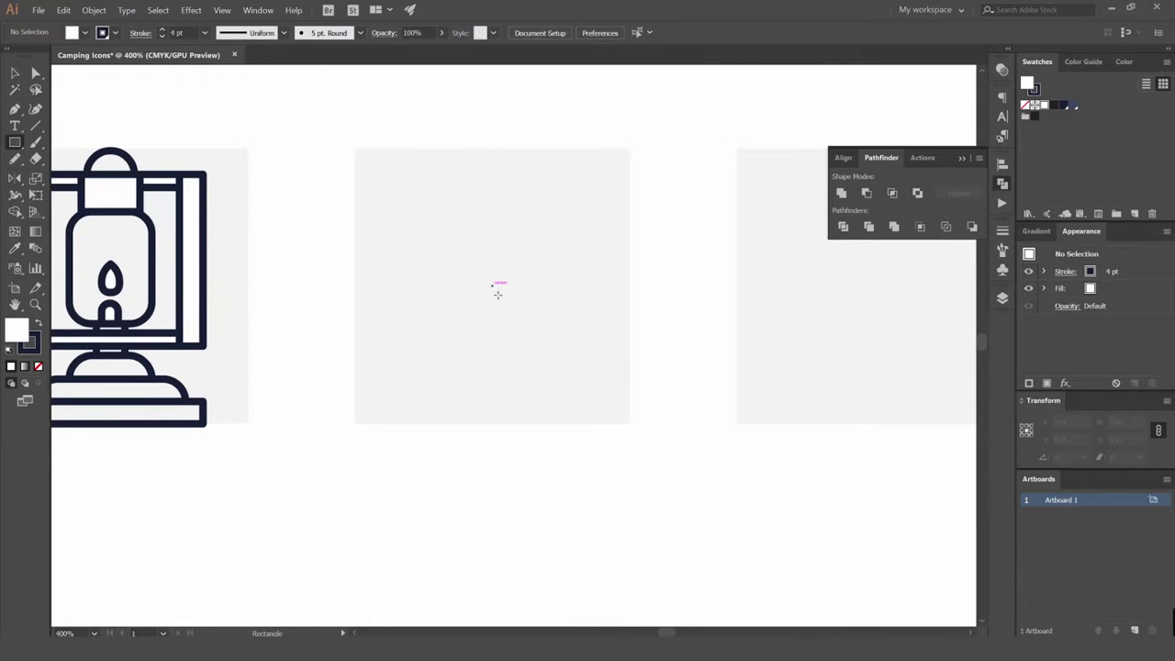
Draw a rectangle about 78.5 by 150 pt centred on the empty grey square beside the lantern icon
drag(492, 286, 566, 424)
key(v)
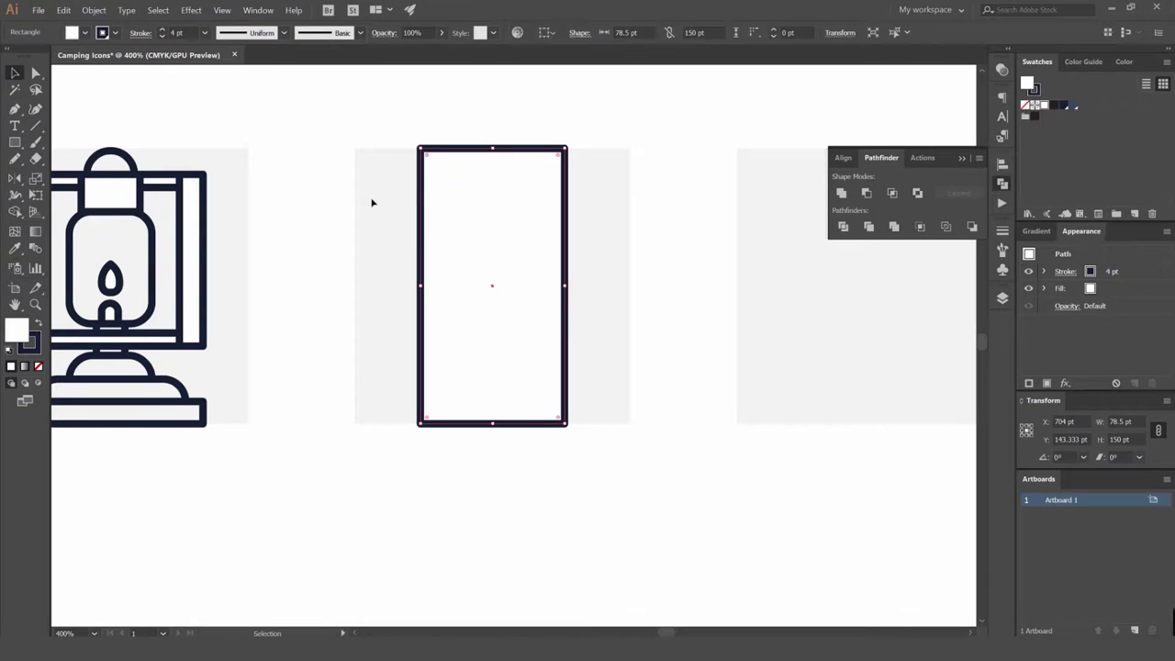
scroll(317, 210, up, 1)
drag(202, 210, 304, 223)
click(401, 186)
click(554, 156)
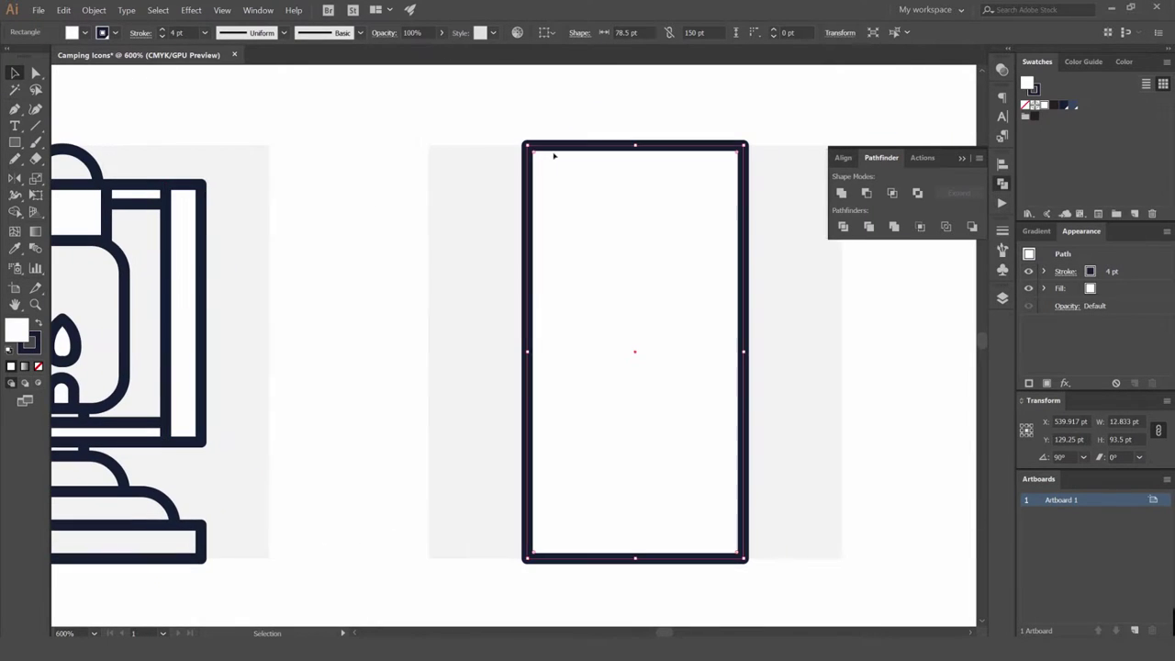
Remove the fill from the tall rectangle, keeping its dark stroke, and deselect it
key(slash)
scroll(348, 190, right, 1)
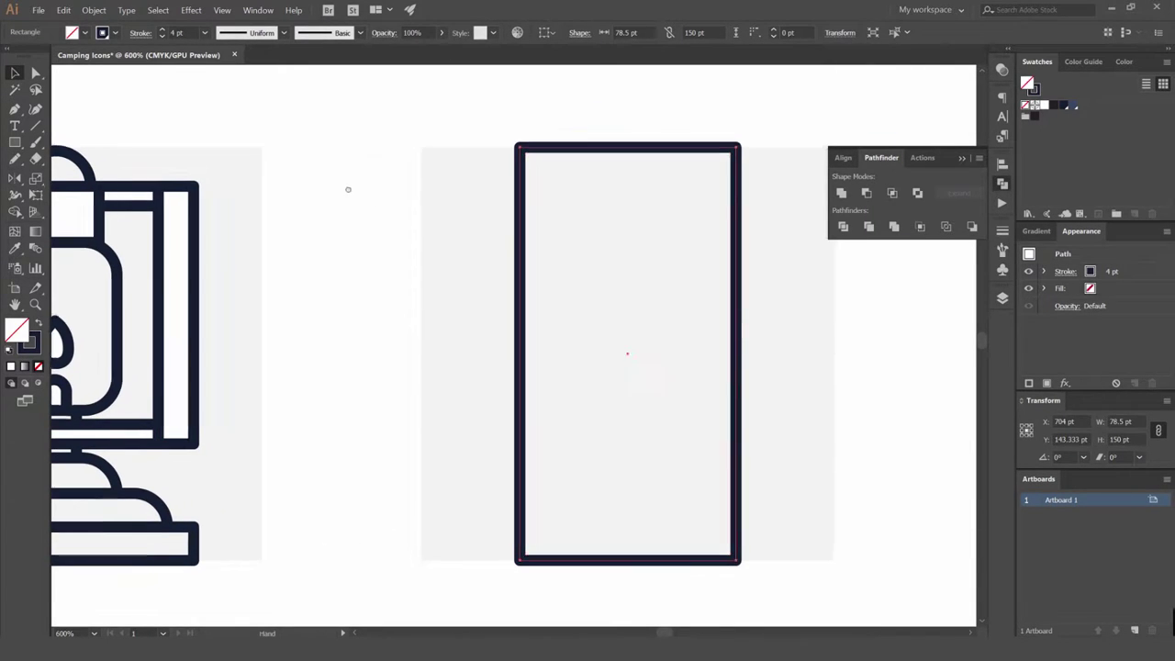
scroll(348, 189, right, 2)
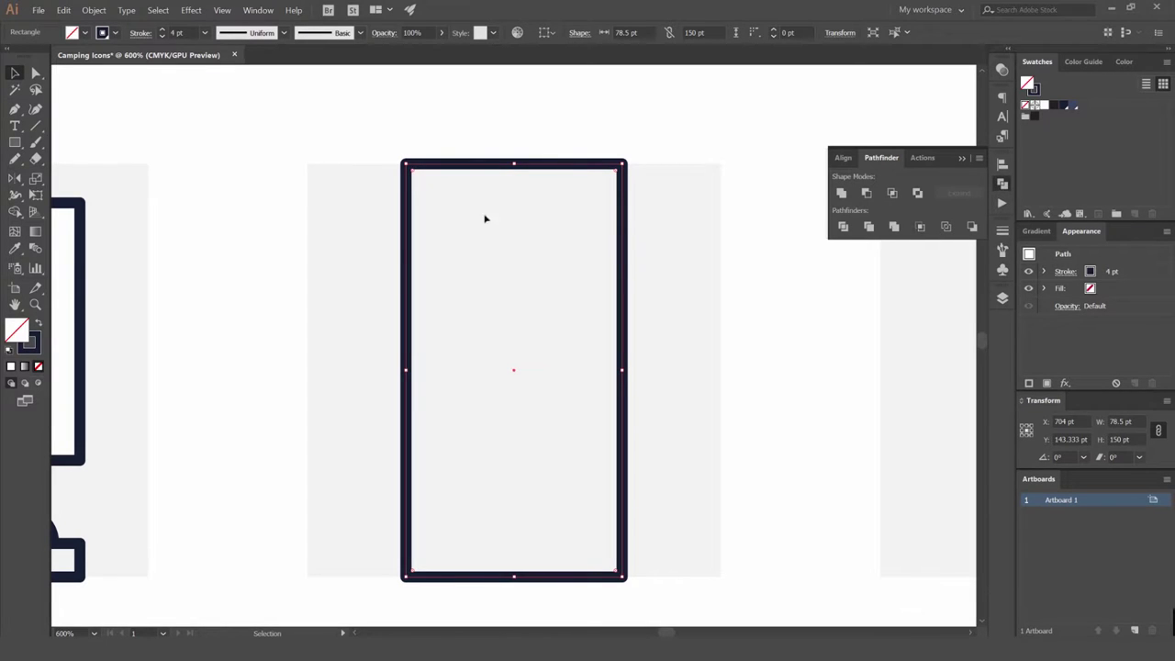
click(625, 150)
drag(625, 150, 584, 195)
click(37, 352)
key(x)
click(521, 174)
drag(522, 174, 582, 177)
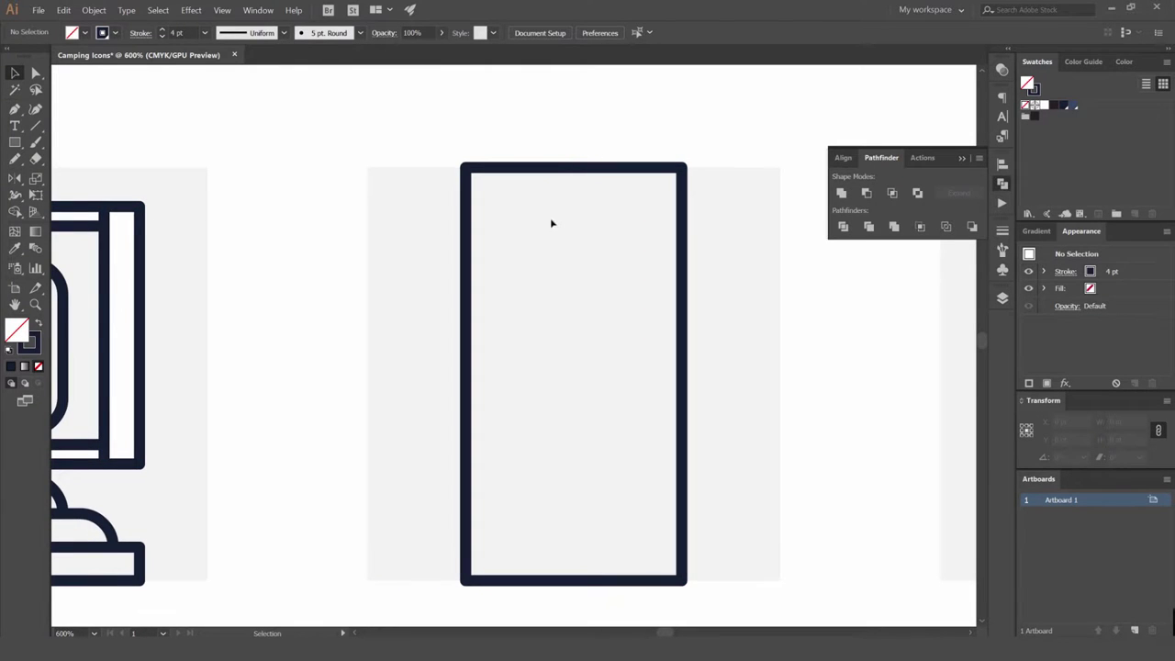
scroll(529, 207, down, 2)
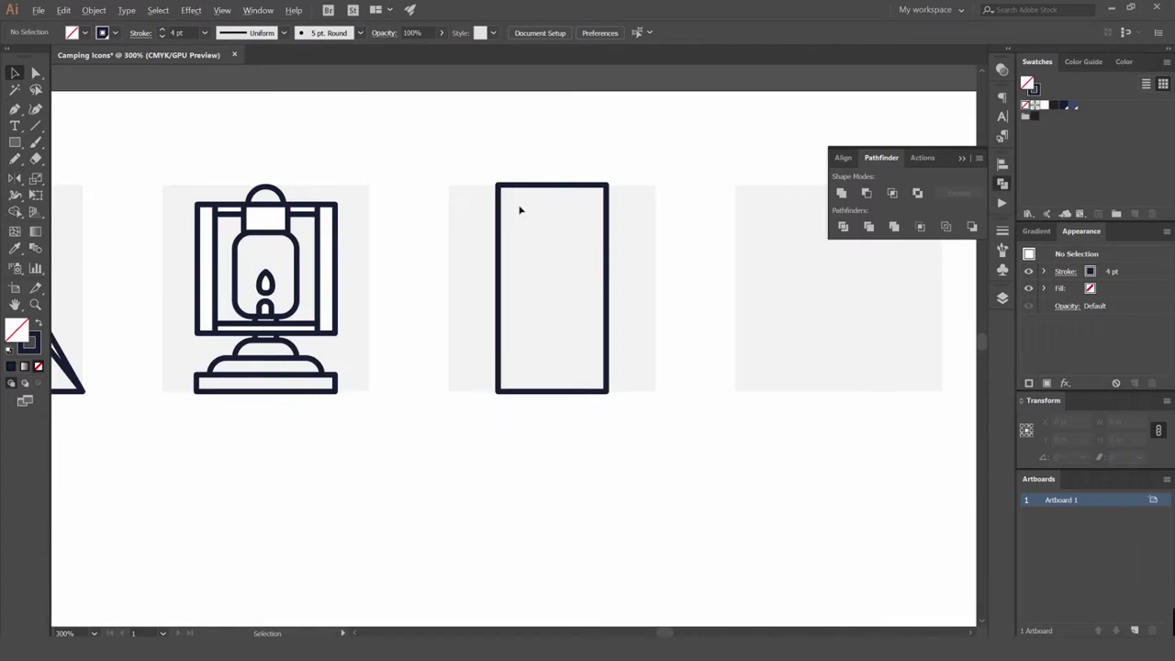
scroll(520, 211, up, 2)
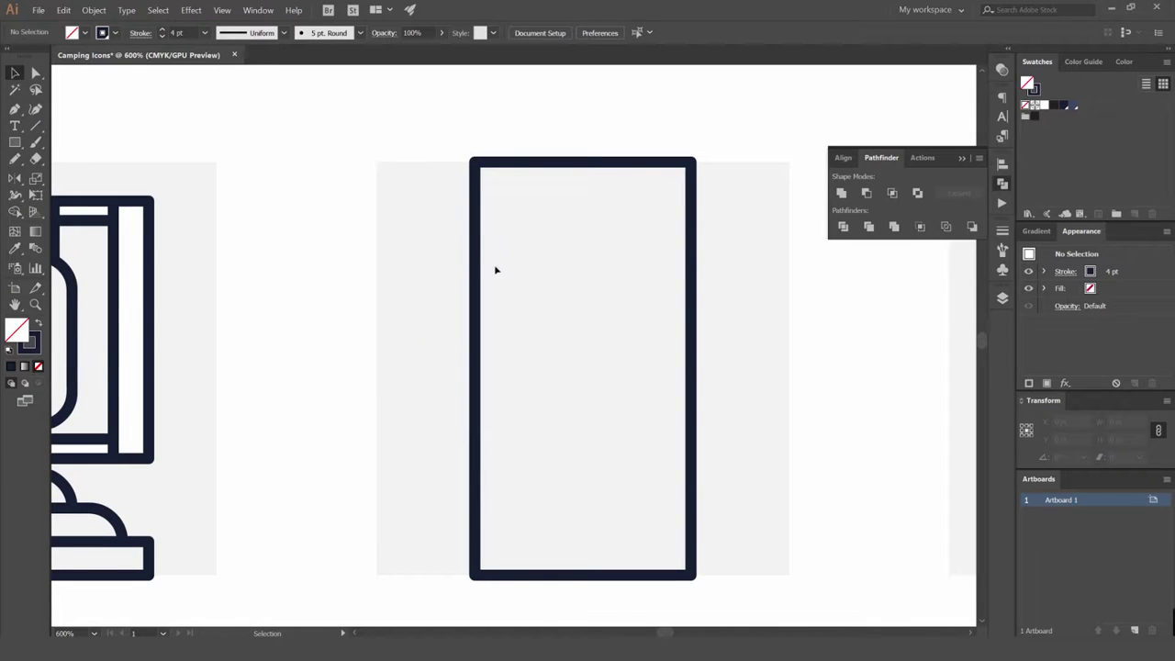
Draw a smaller rectangle about 39 by 37 pt inside the tall rectangle, starting at its upper-left corner and reaching half its width
key(m)
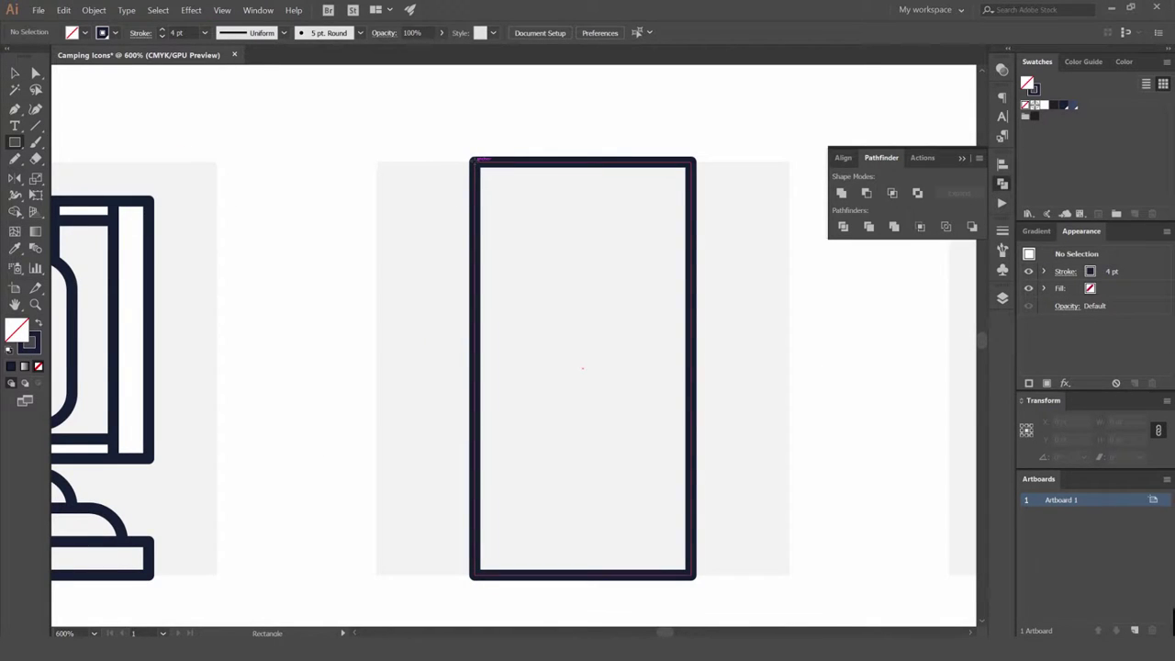
drag(476, 163, 529, 265)
key(v)
drag(771, 264, 687, 270)
click(686, 270)
click(495, 217)
alt+scroll(464, 159, up, 2)
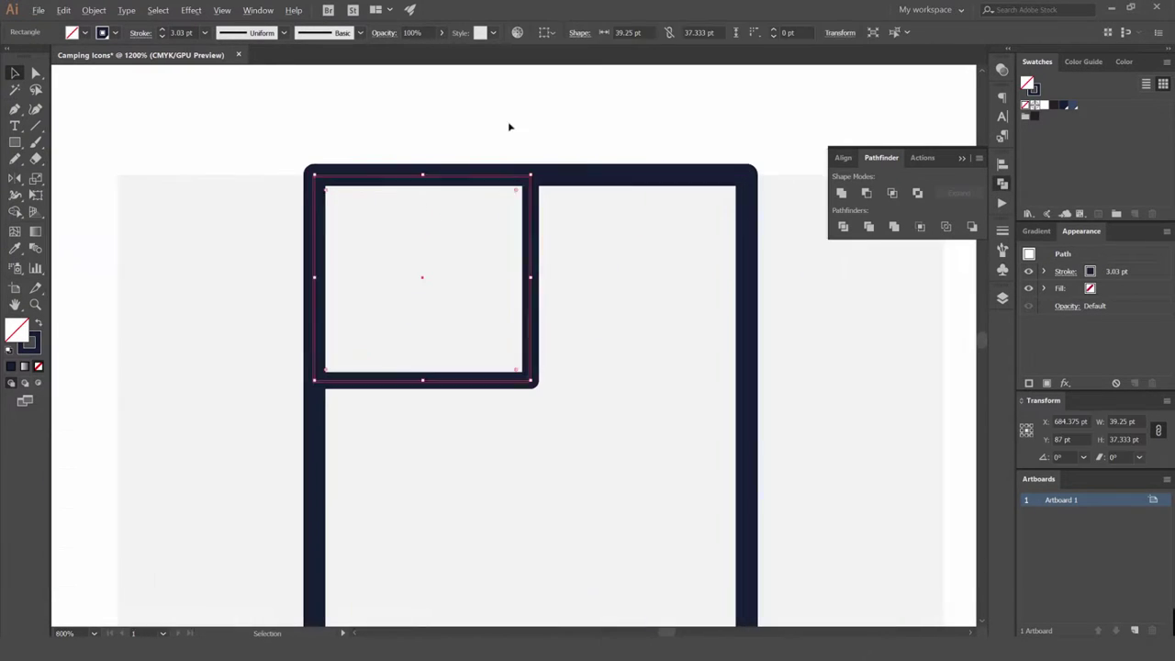
Draw a straight diagonal with the Pen tool from the small rectangle's upper-right corner to its lower-left corner
click(508, 125)
key(p)
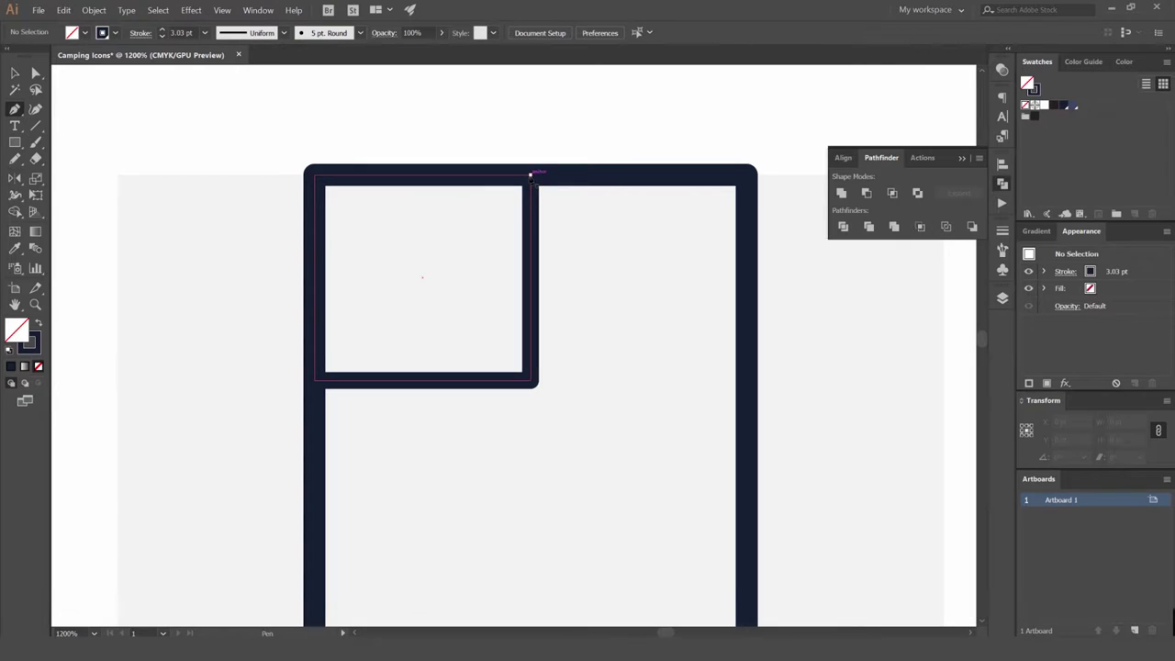
click(531, 174)
click(317, 379)
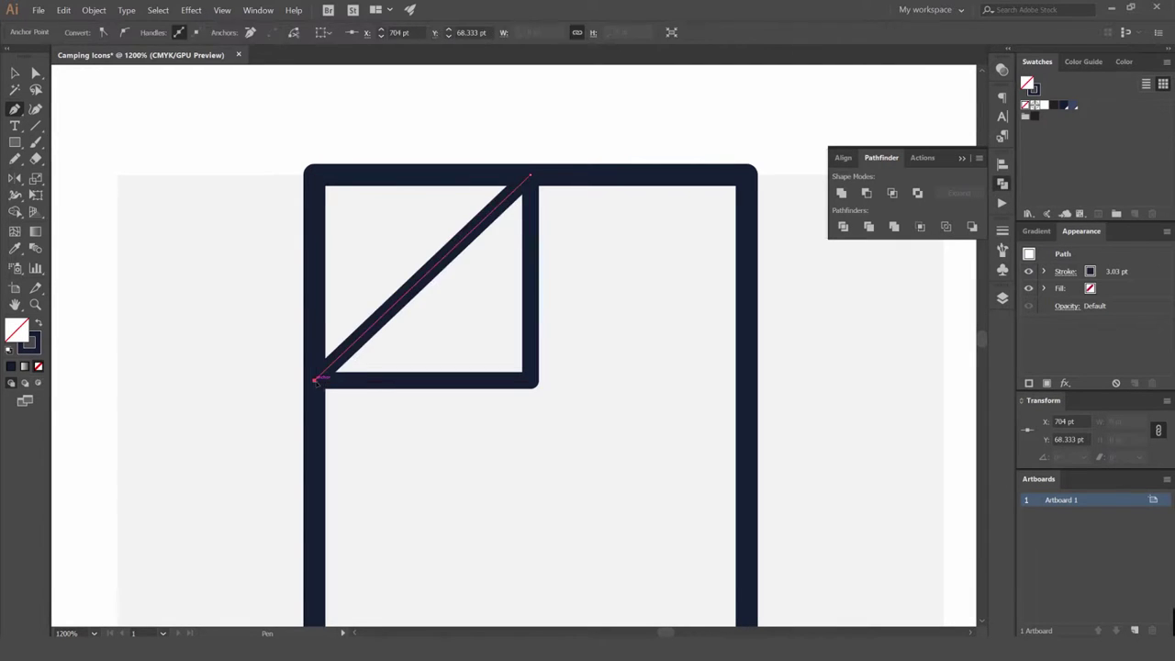
key(v)
click(260, 344)
Draw another rectangle inside the small corner rectangle, sharing its lower-right corner, and scale it down to about 32.7 by 31.3 pt
alt+scroll(259, 343, down, 5)
drag(174, 322, 454, 273)
alt+scroll(528, 292, down, 3)
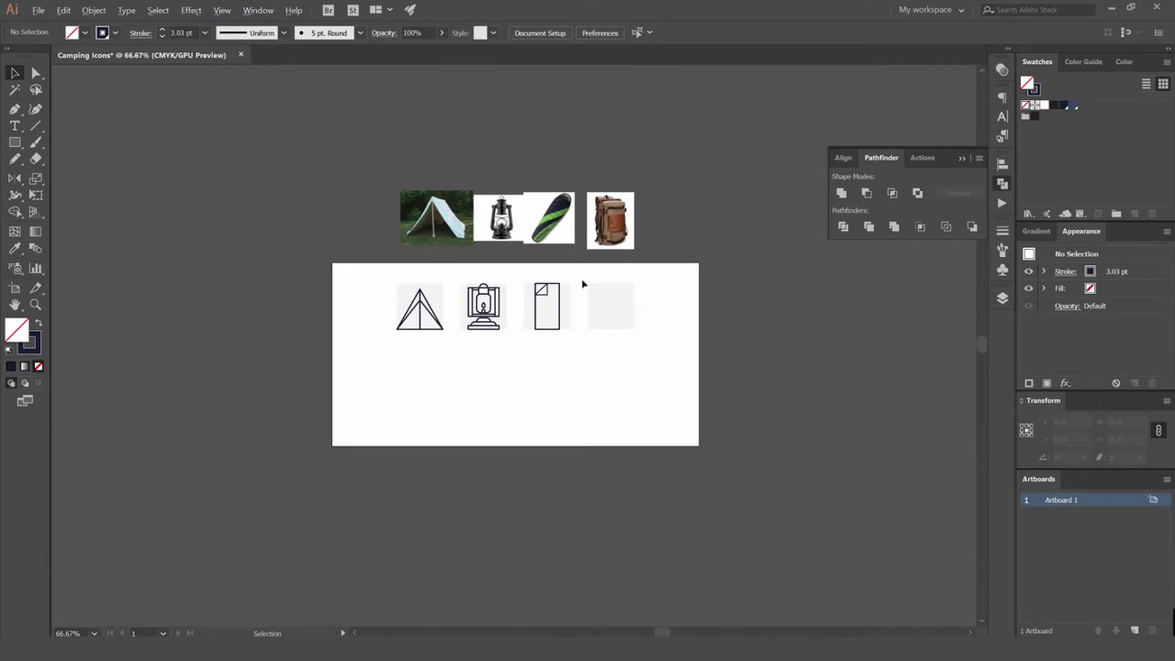
scroll(572, 290, up, 6)
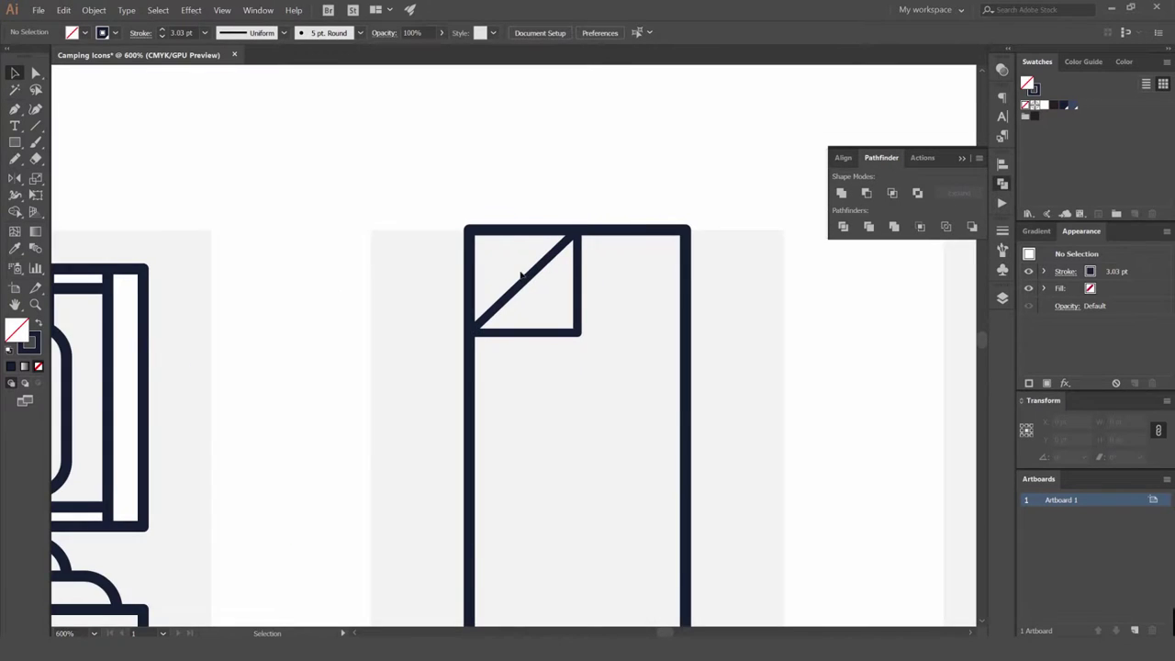
scroll(520, 274, up, 2)
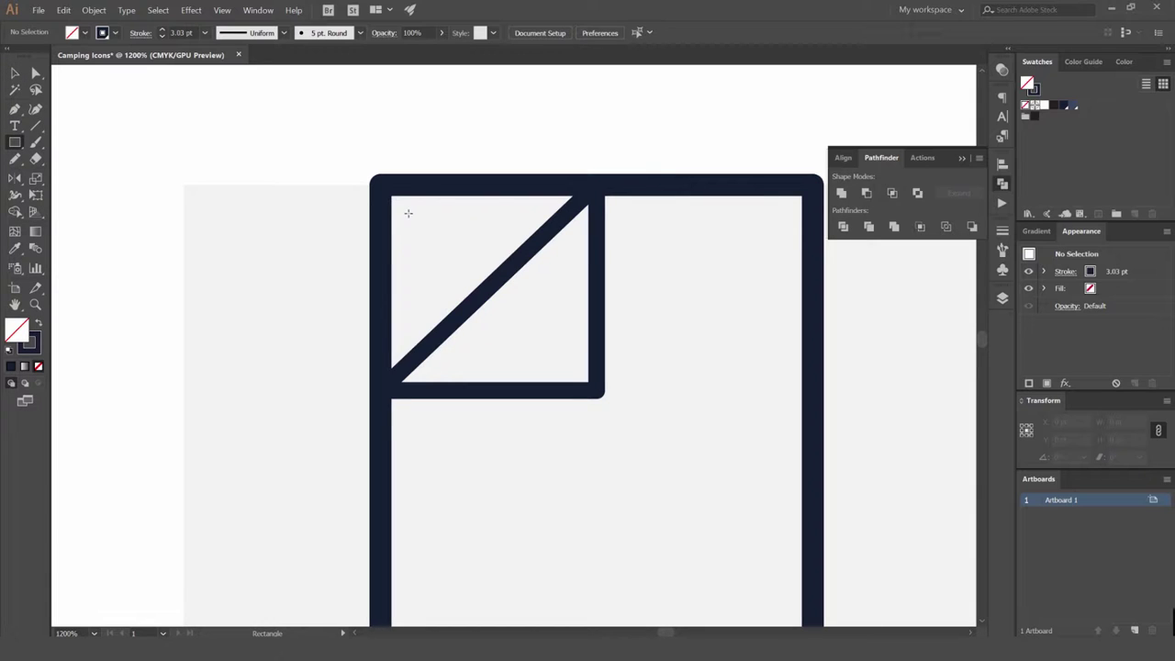
drag(406, 212, 596, 386)
key(v)
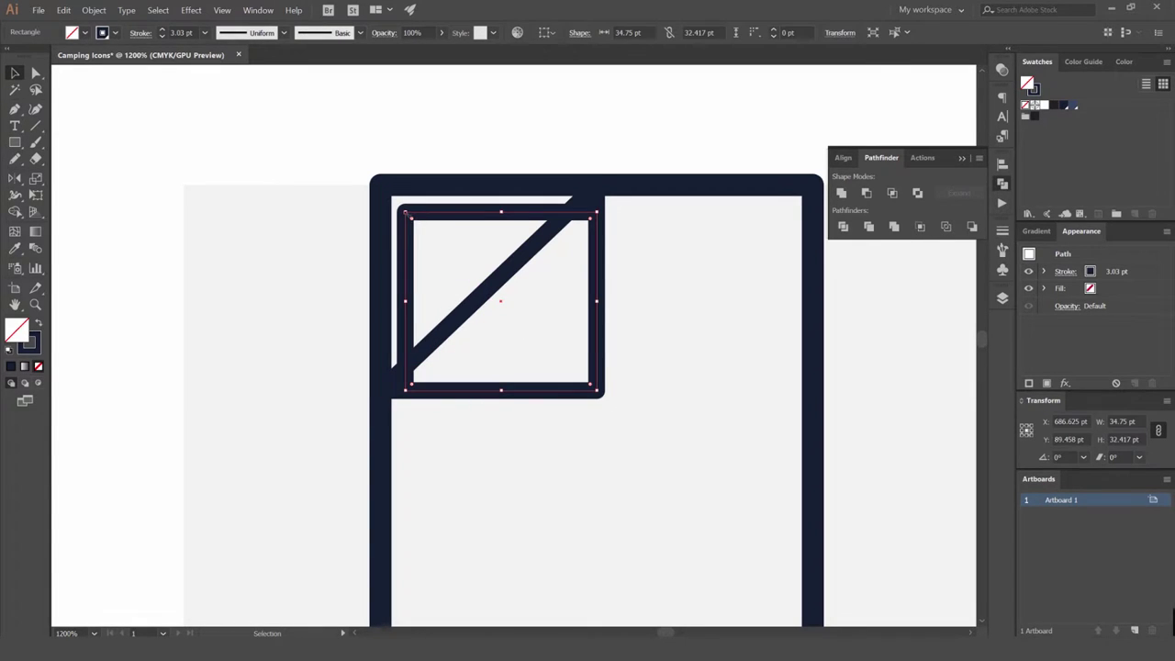
drag(404, 212, 417, 219)
click(540, 143)
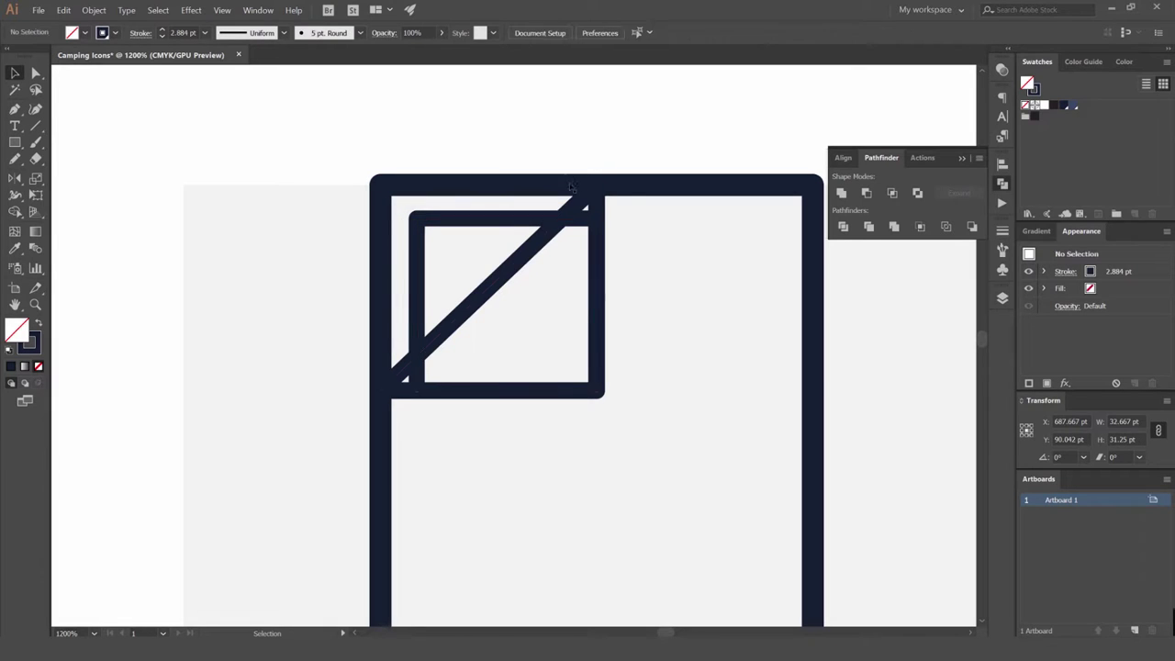
Fill the small rectangle in the upper-left corner of the icon with white
click(597, 218)
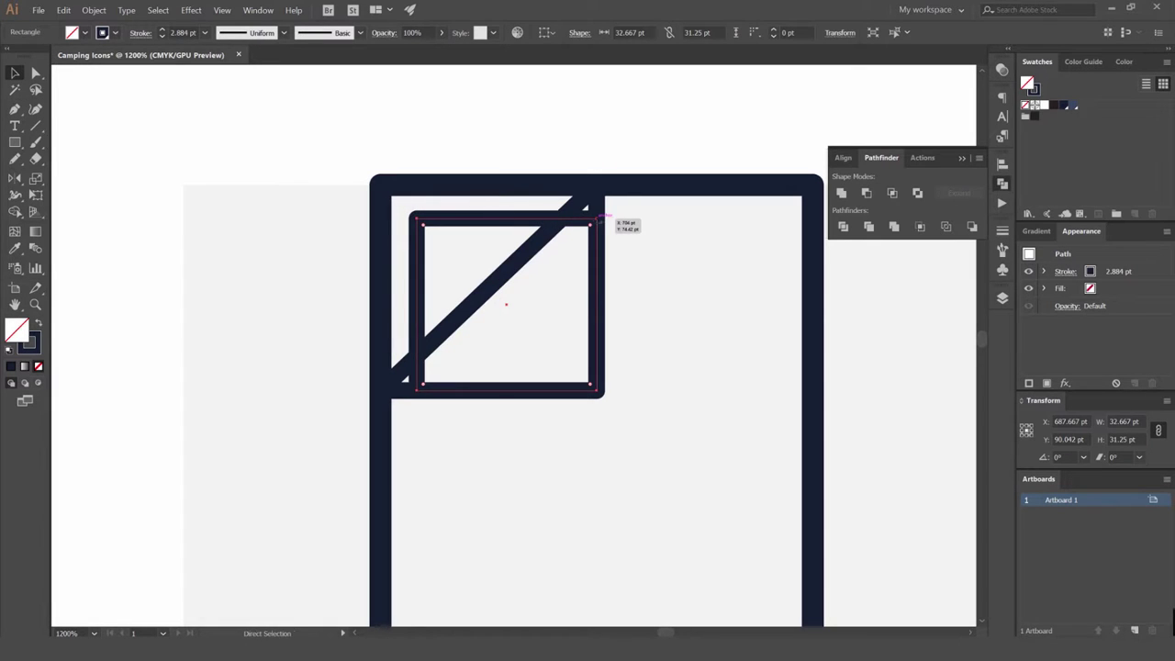
click(567, 249)
click(542, 239)
click(606, 271)
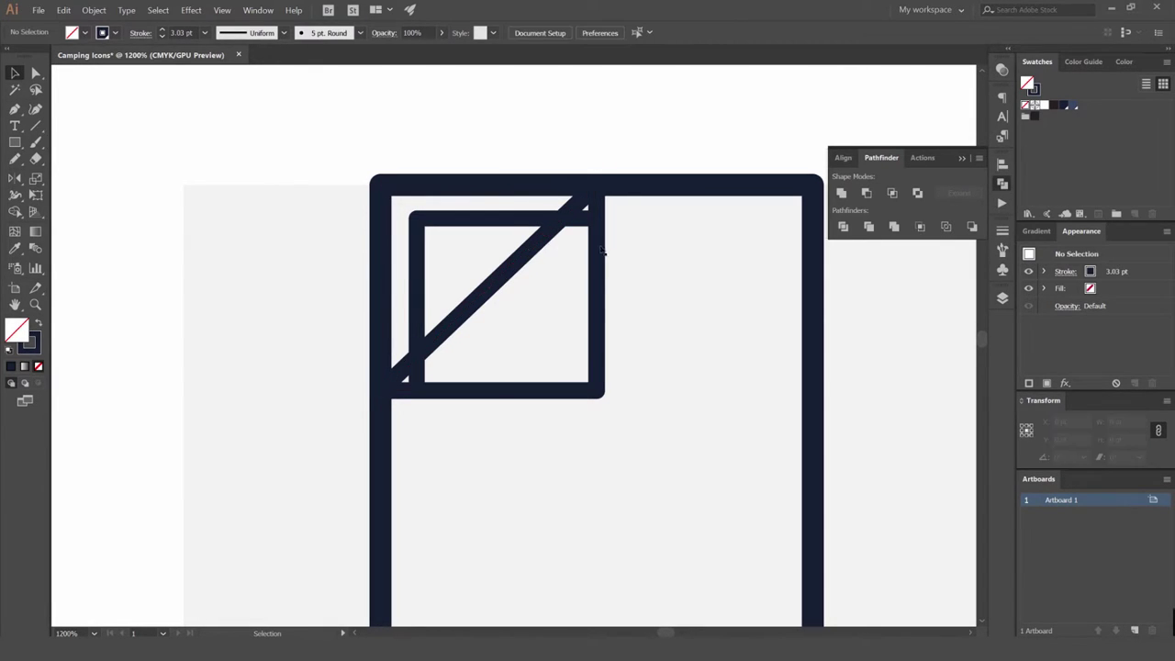
click(601, 250)
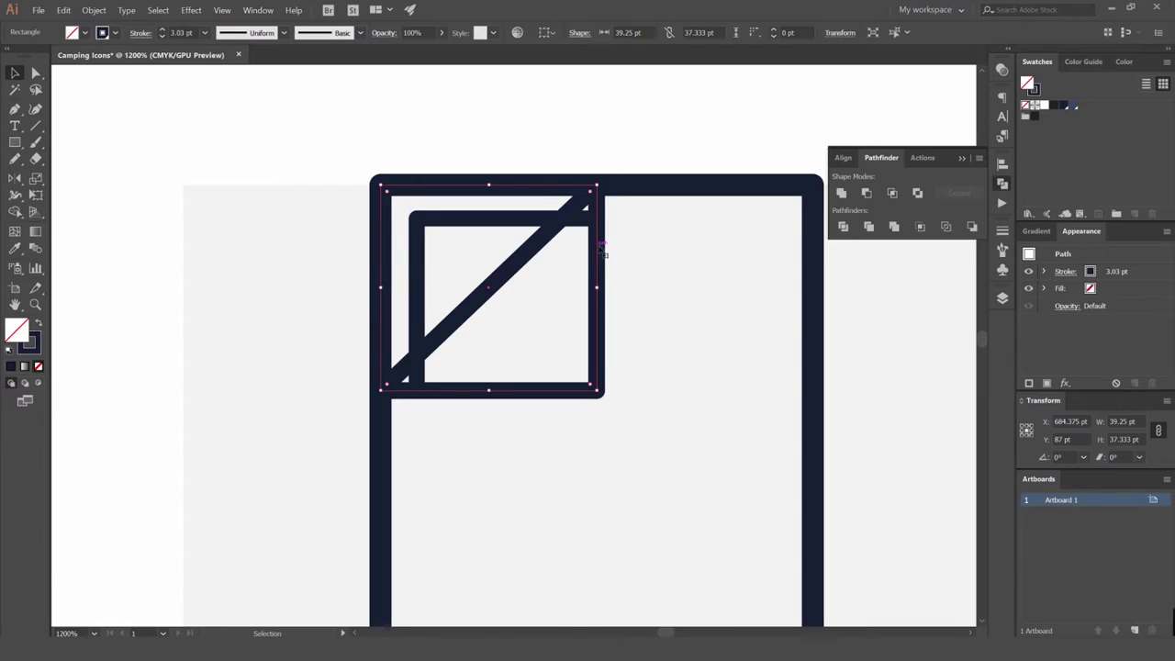
click(1043, 106)
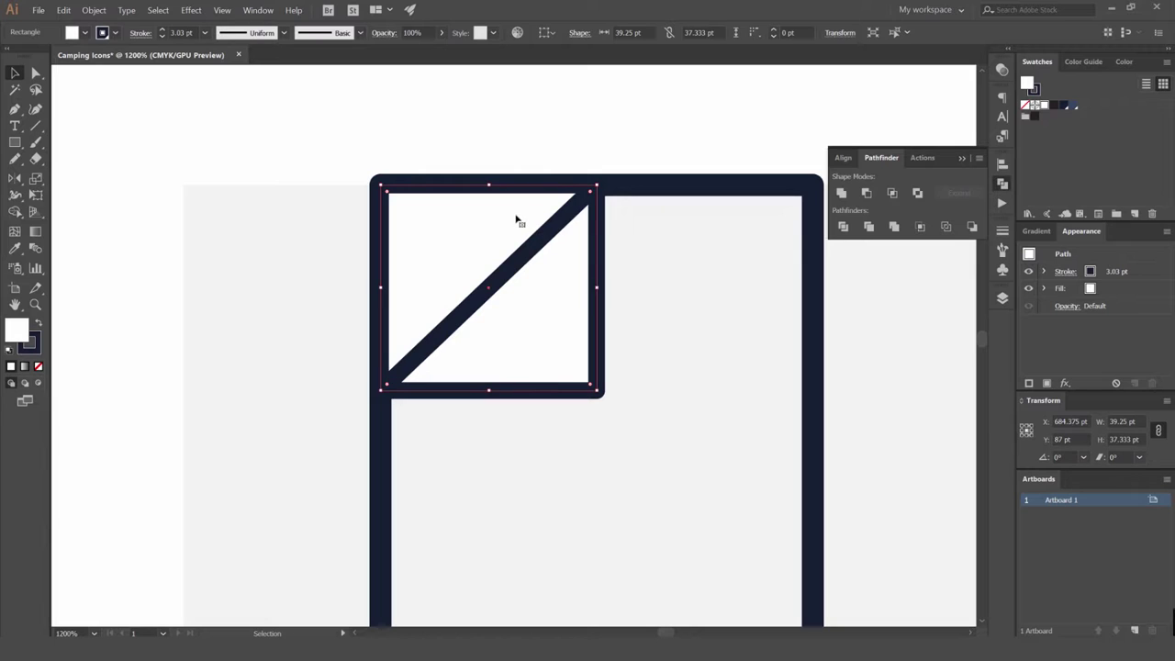
Bring the white corner rectangle to the front, with the diagonal line stacked above it
key(a)
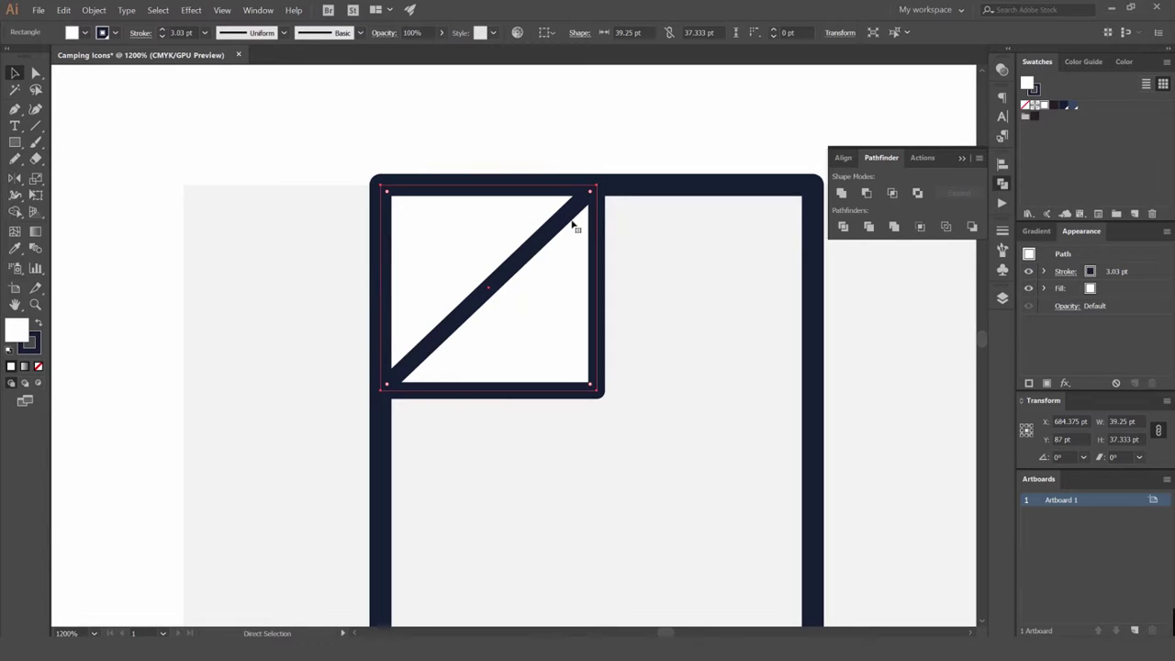
key(ctrl+[)
key(ctrl+shift+])
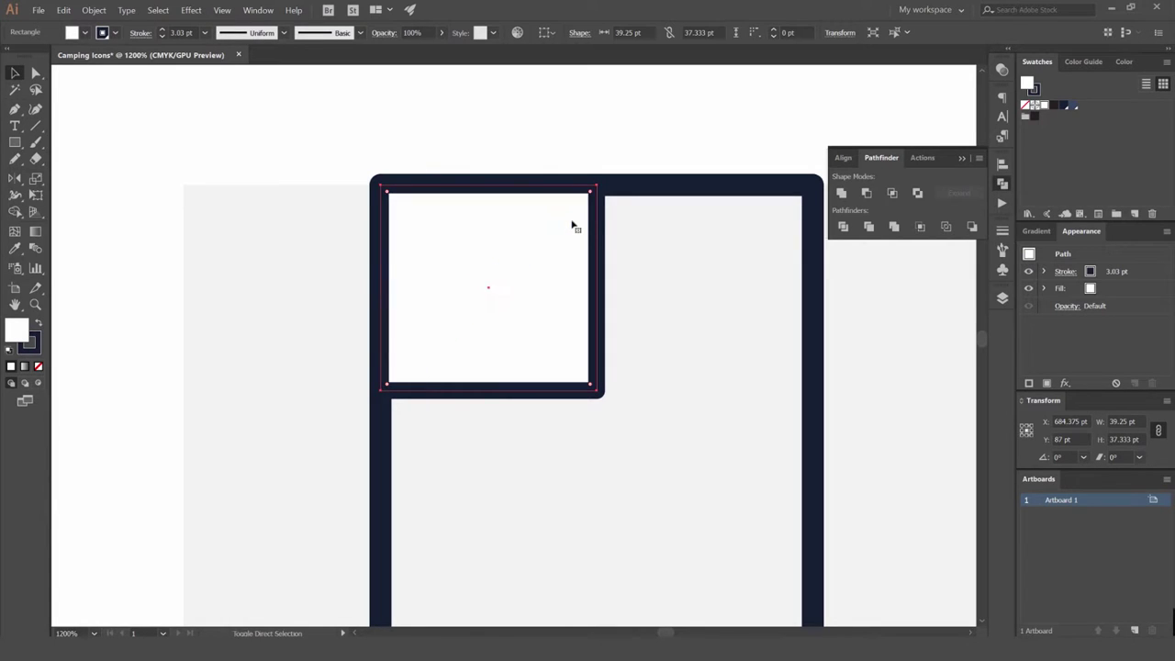
key(ctrl+2)
click(518, 257)
key(ctrl+shift+])
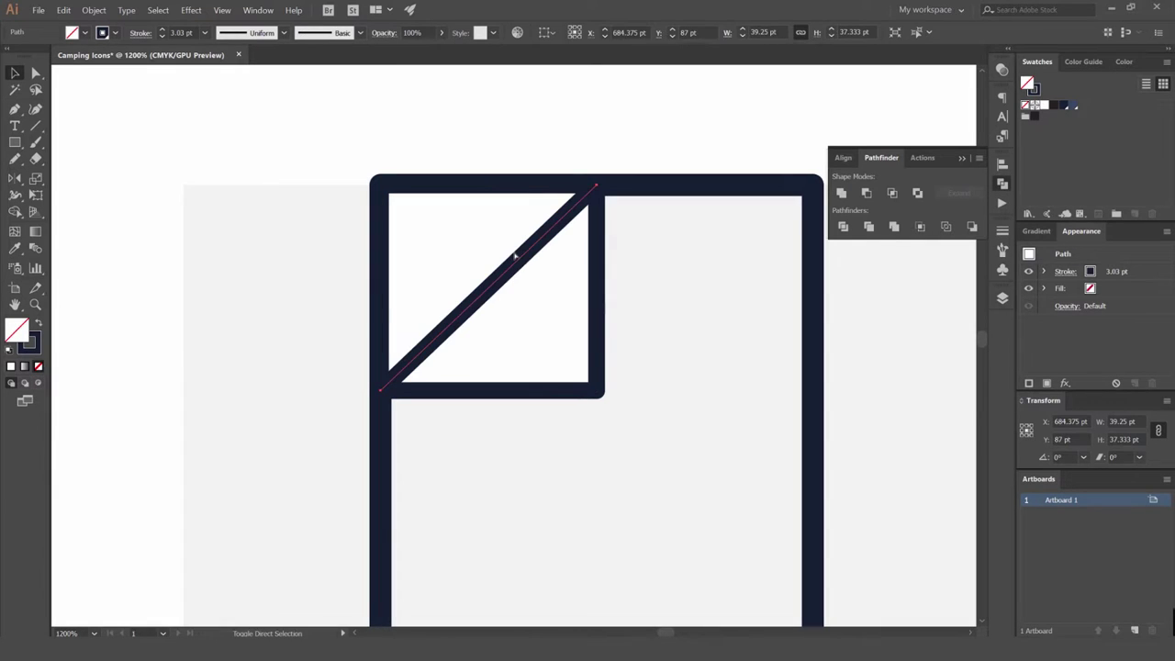
Isolate the inner unfilled rectangle and delete its lower-right anchor point to leave an open L-shaped path
click(503, 233)
click(491, 225)
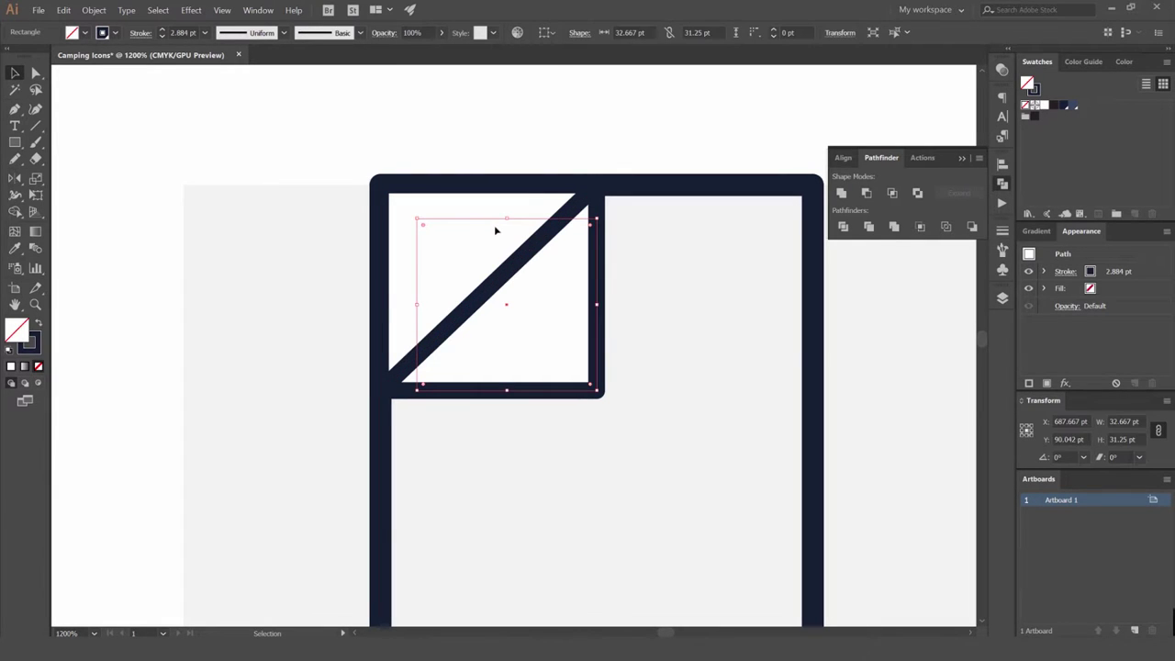
key(v)
double_click(532, 222)
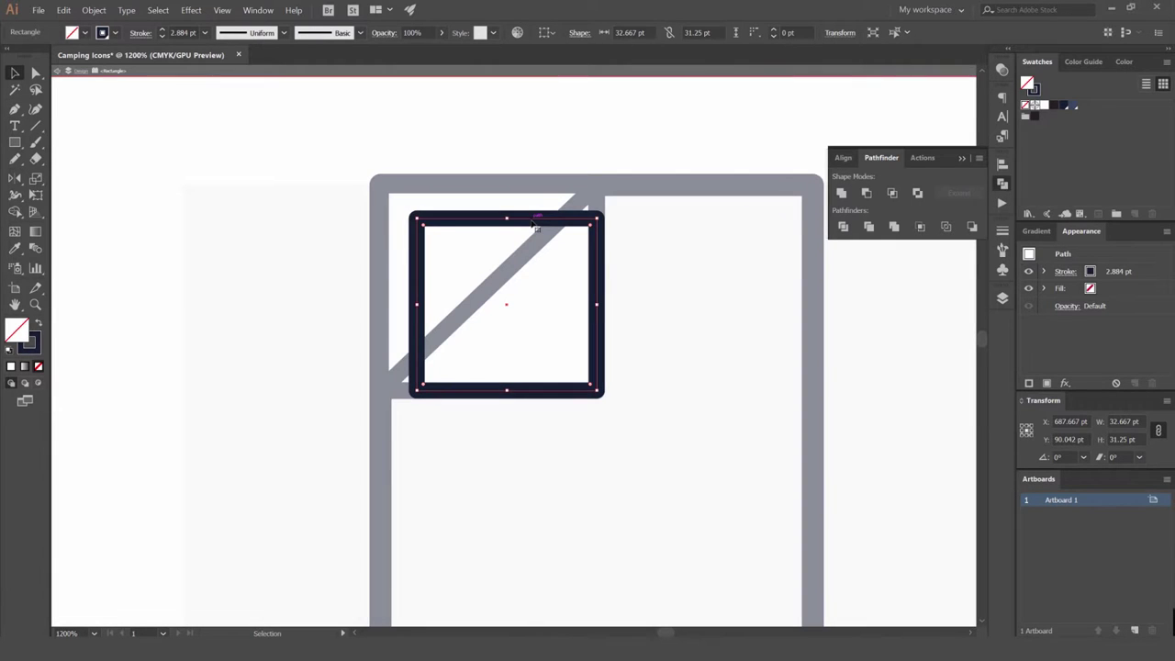
click(639, 223)
key(a)
click(597, 390)
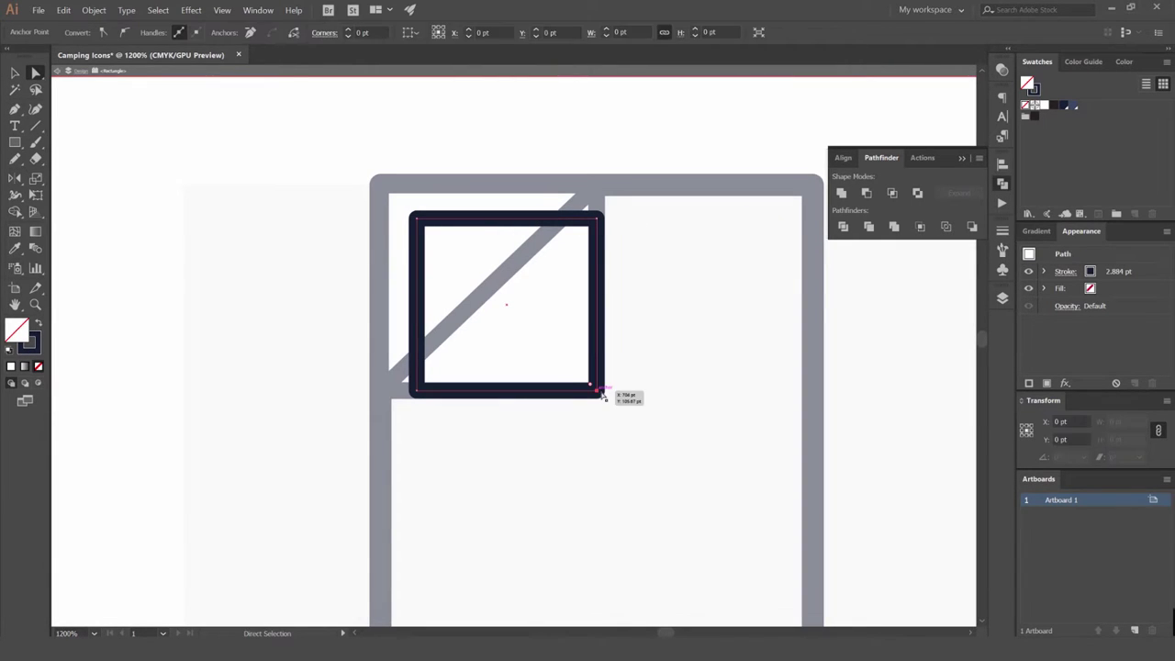
key(Delete)
click(658, 273)
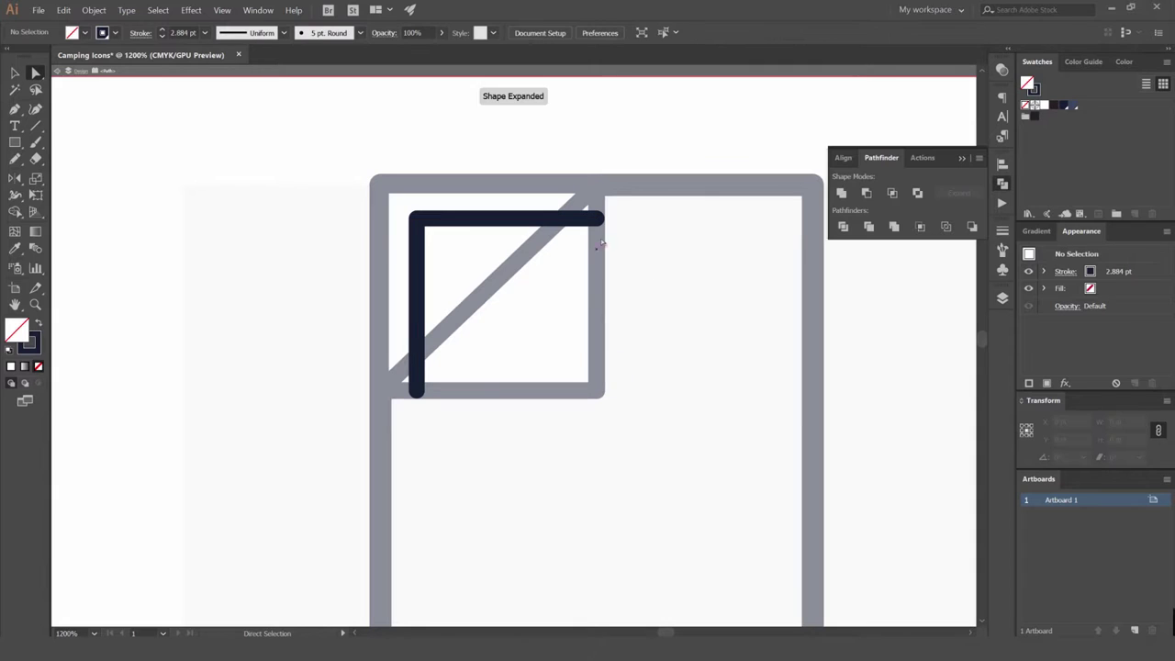
Shorten both open ends of the L-shaped path so they meet the diagonal line, and exit isolation mode
drag(597, 221, 567, 219)
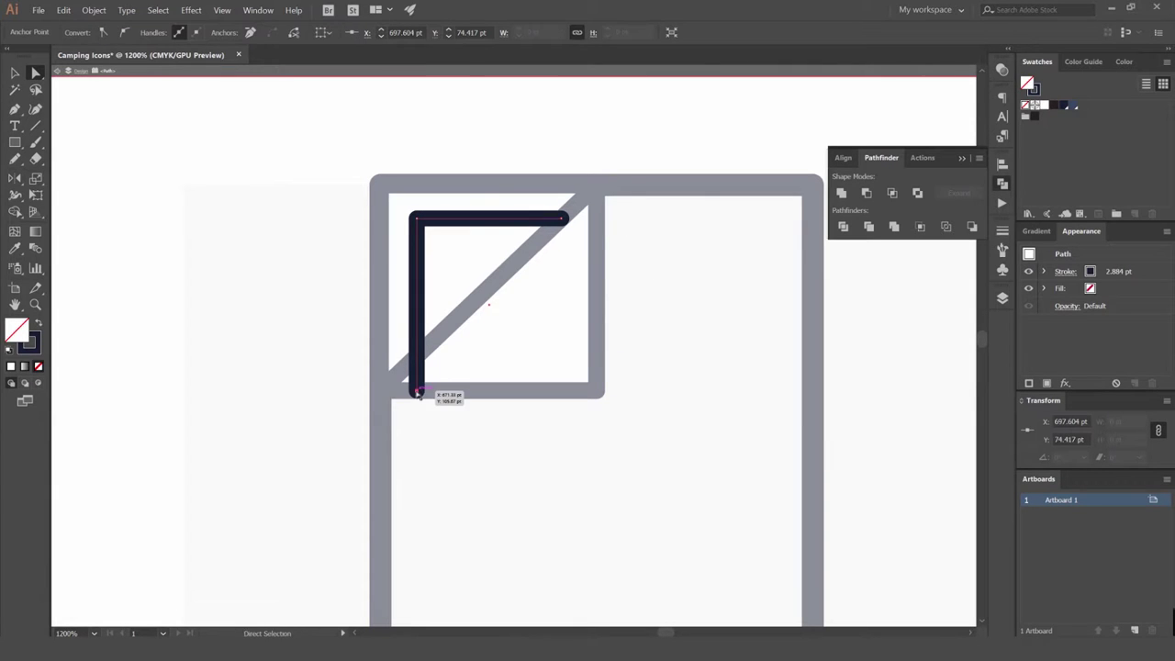
drag(418, 393, 421, 358)
click(643, 325)
double_click(663, 315)
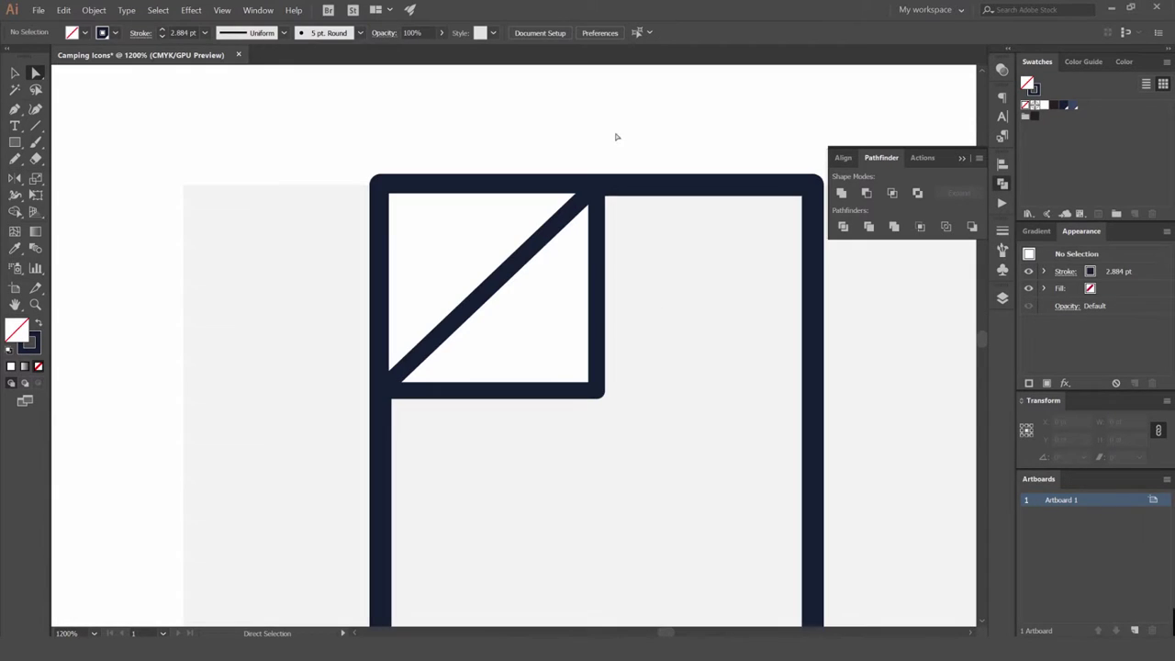
Select the hidden L-shaped path in Outline view and bring it in front of the white corner rectangle
key(ctrl+y)
key(v)
drag(485, 202, 467, 238)
key(ctrl+y)
click(572, 137)
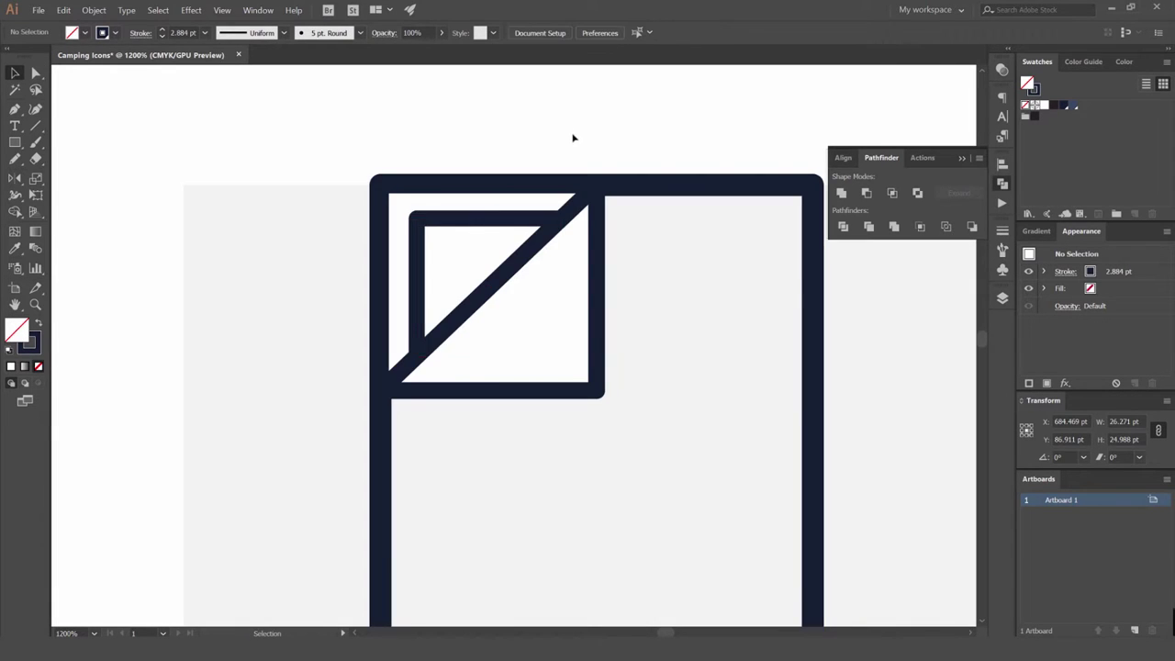
Set the stroke weight of the L-shaped path, the diagonal line and the outer rectangle to 4 pt
scroll(572, 137, down, 6)
scroll(599, 141, down, 1)
scroll(593, 144, up, 10)
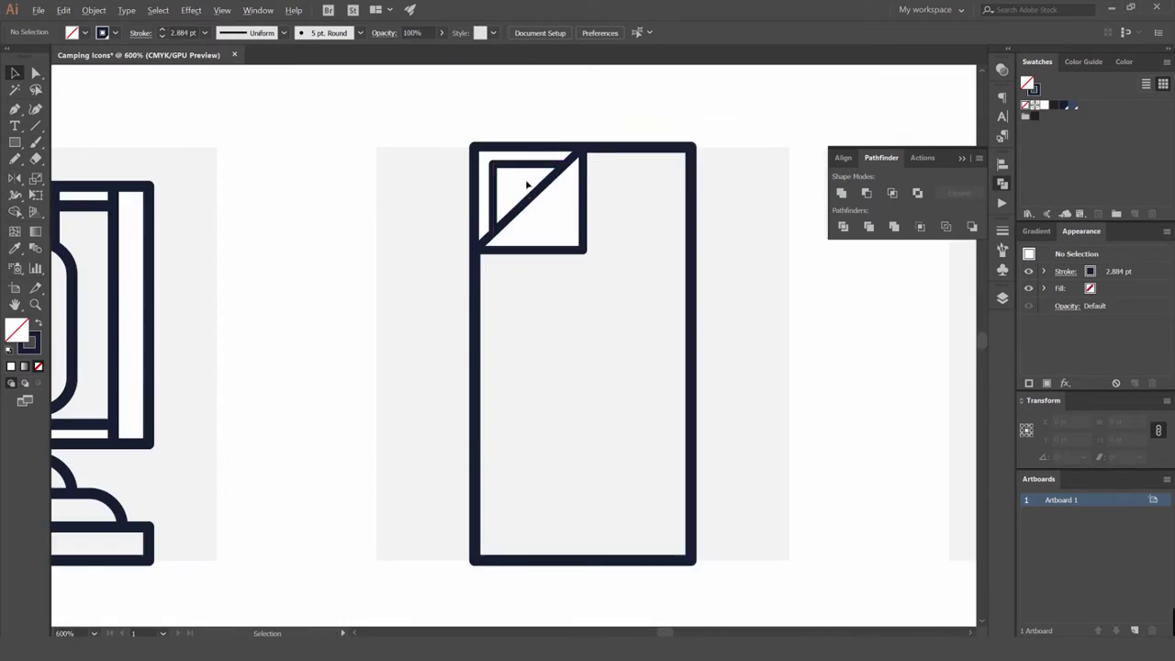
scroll(453, 133, down, 3)
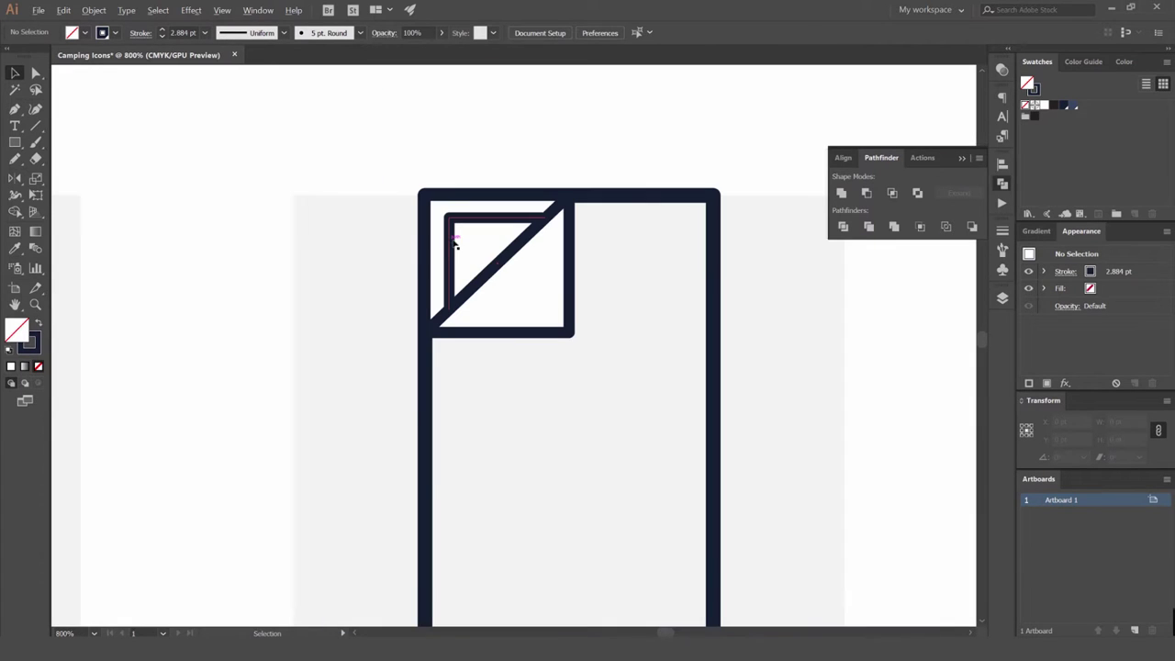
click(451, 230)
click(1002, 229)
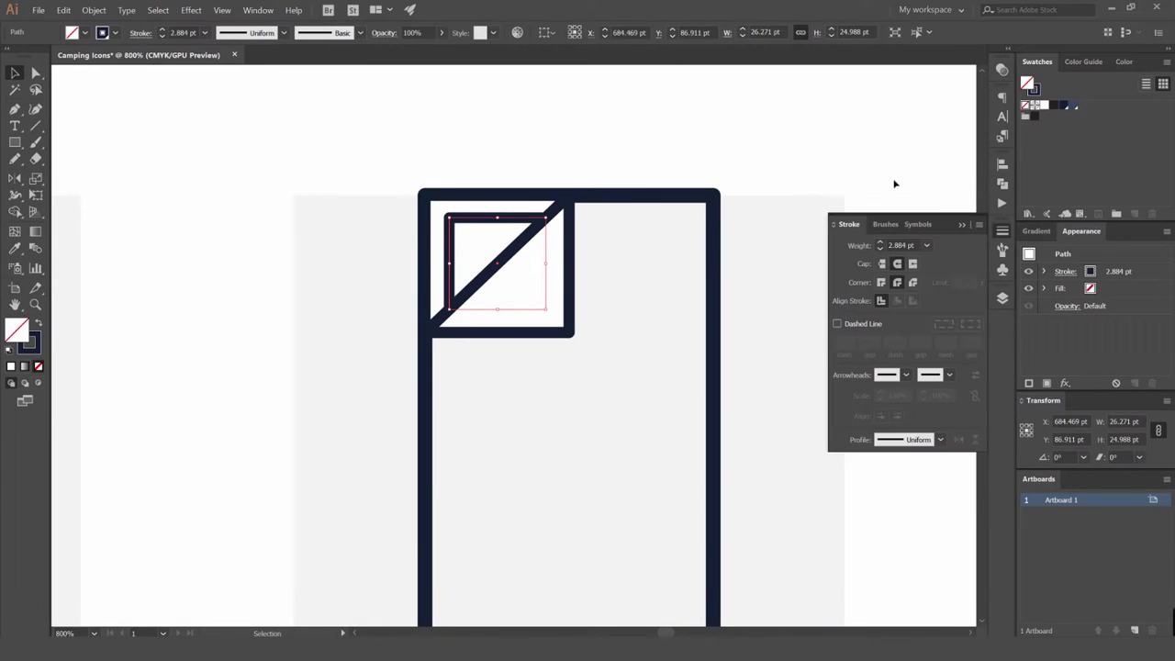
shift+click(719, 193)
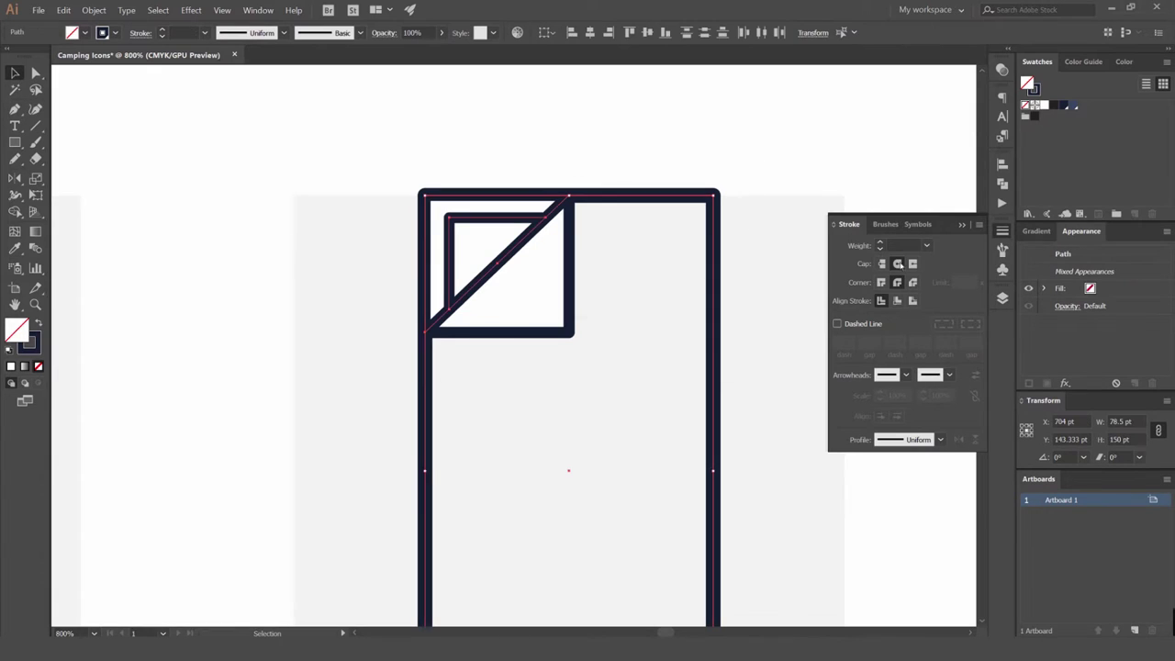
key(Return)
click(752, 173)
scroll(751, 186, down, 3)
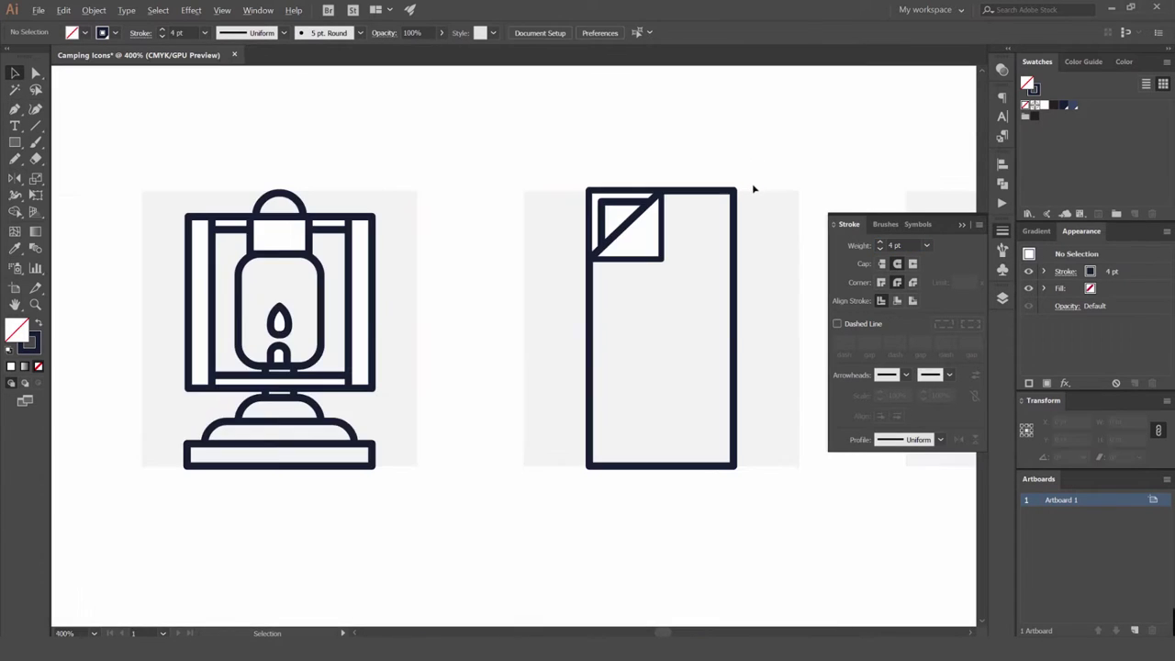
Set the L-shaped path's stroke weight to 2 pt and turn on a dashed stroke
scroll(780, 186, up, 2)
click(534, 237)
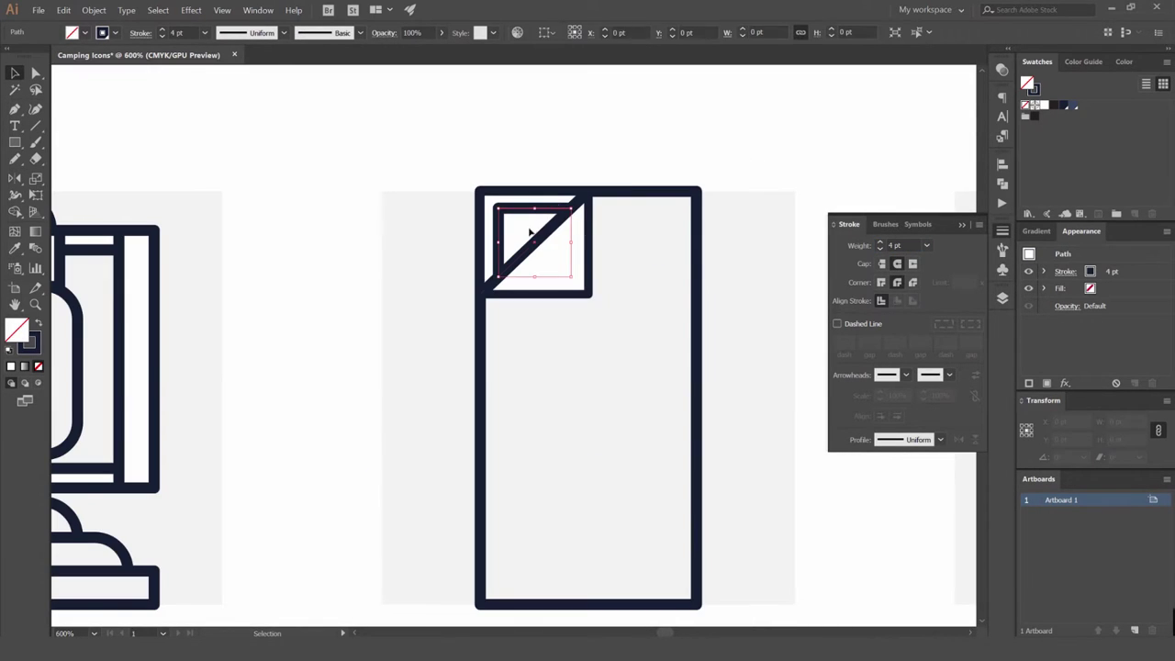
double_click(880, 249)
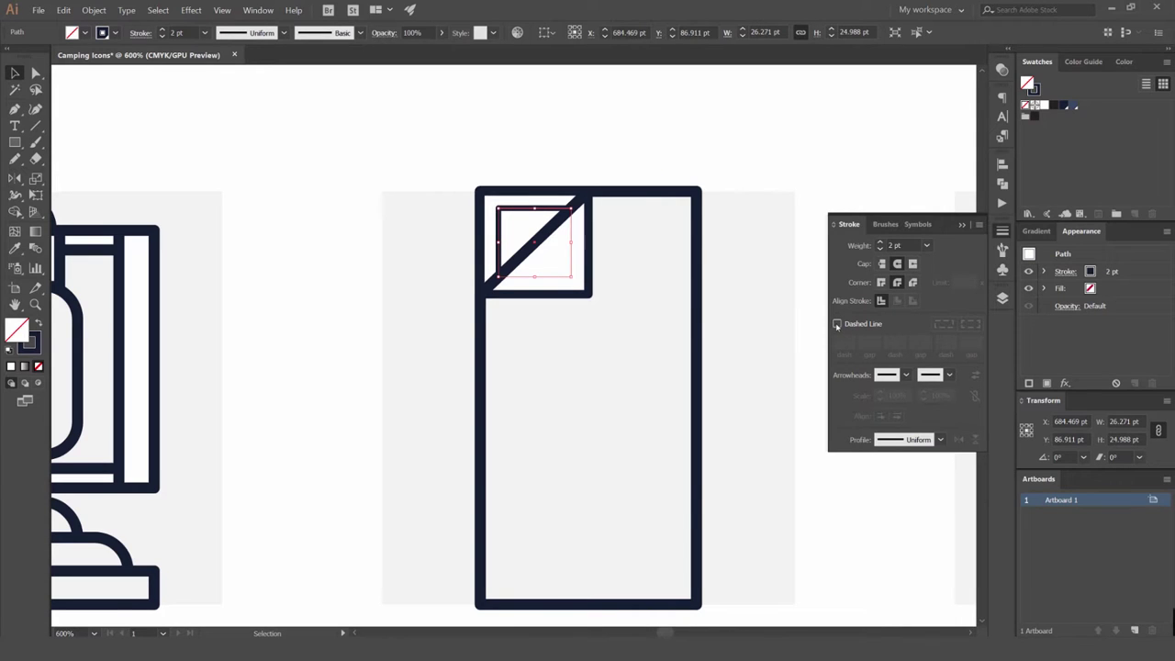
click(837, 325)
Set the dashed L-shaped path's dash length and gap to 3 pt each
scroll(498, 233, up, 2)
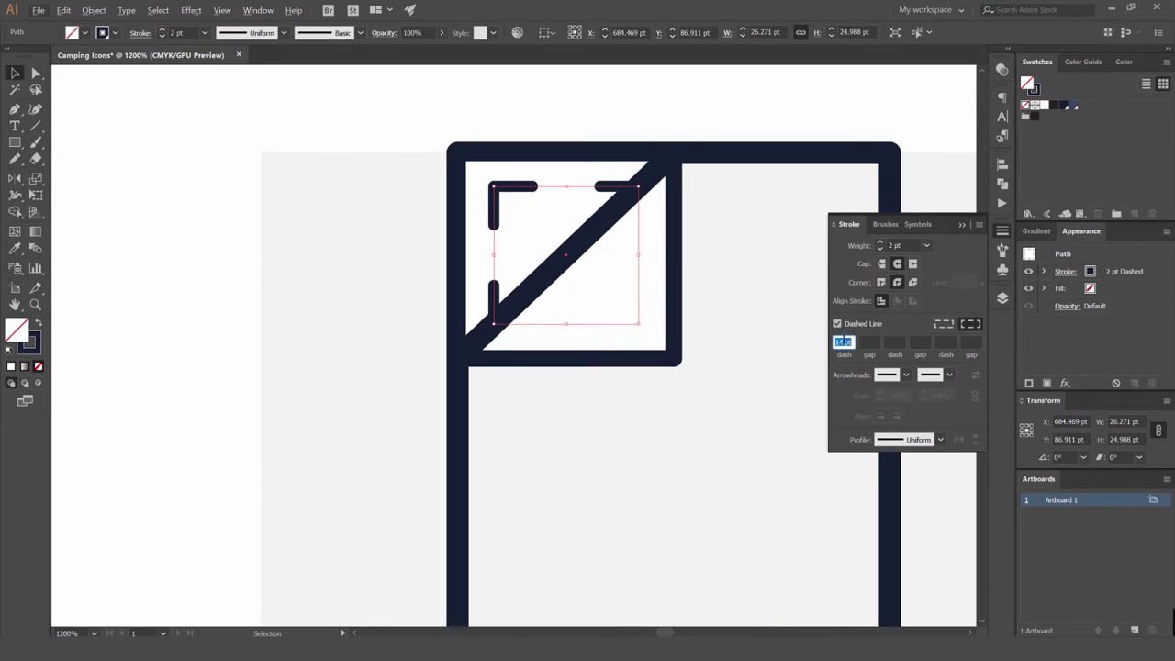
scroll(842, 341, up, 5)
scroll(866, 344, up, 4)
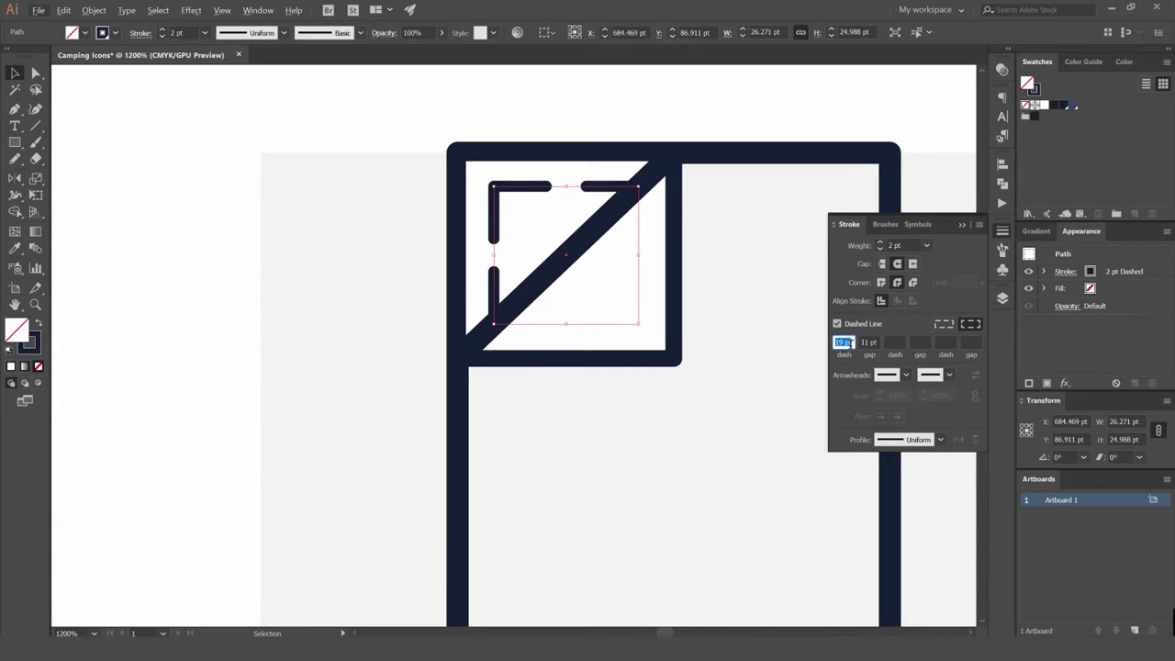
key(Up)
key(Up)
key(Up)
key(Up)
key(Up)
key(Up)
key(Down)
key(Down)
key(Down)
key(Down)
key(Down)
key(Down)
key(Down)
key(Down)
key(Down)
key(Down)
key(Down)
key(Down)
key(Down)
key(Down)
key(Down)
key(Down)
key(Down)
key(Down)
key(Down)
key(Down)
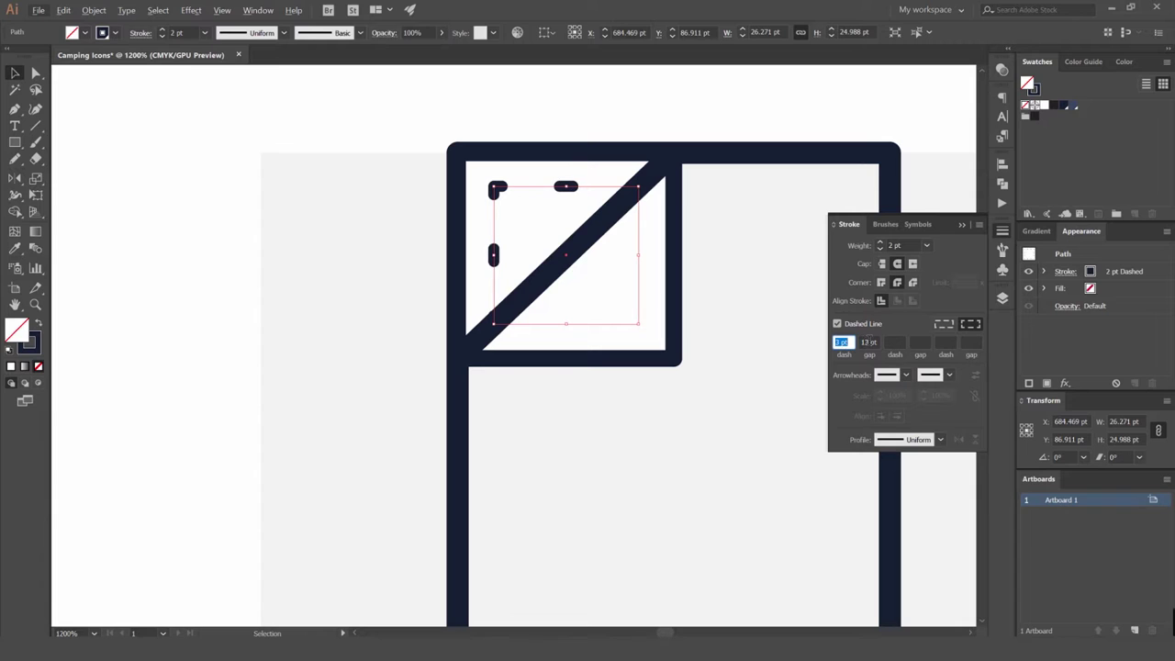
key(Down)
key(Down)
key(Down)
key(Down)
key(Down)
key(Down)
key(Down)
key(Down)
key(Down)
key(Down)
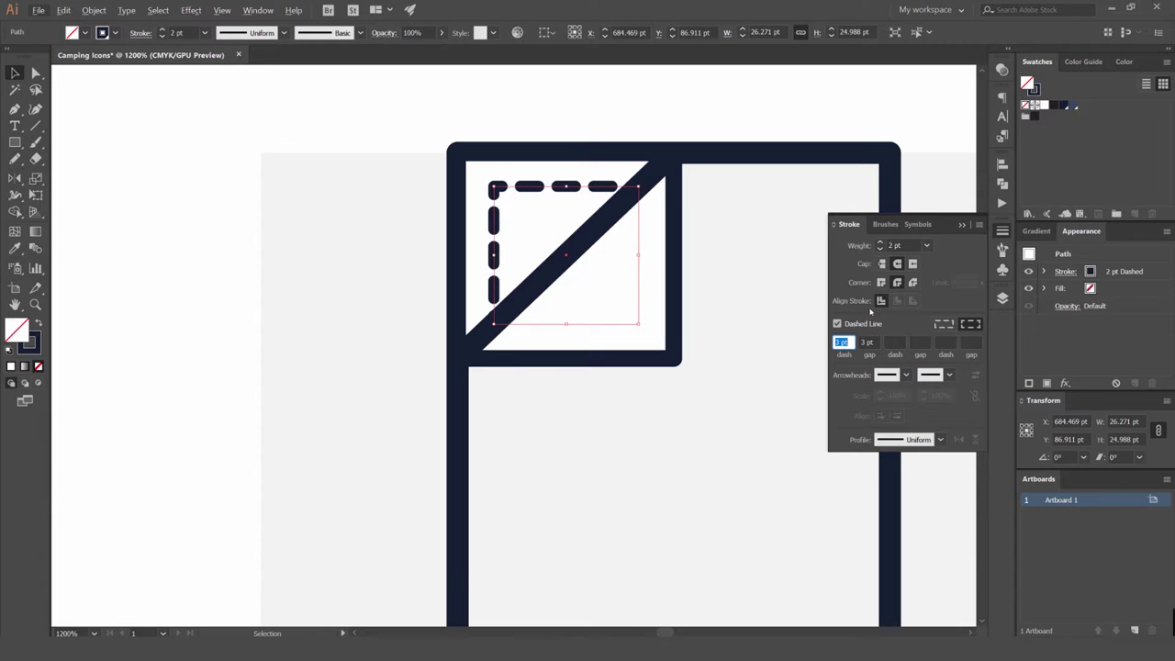
Thin the dashed L-shaped path to a 1 pt stroke and shorten its dashes to 2 pt
click(880, 249)
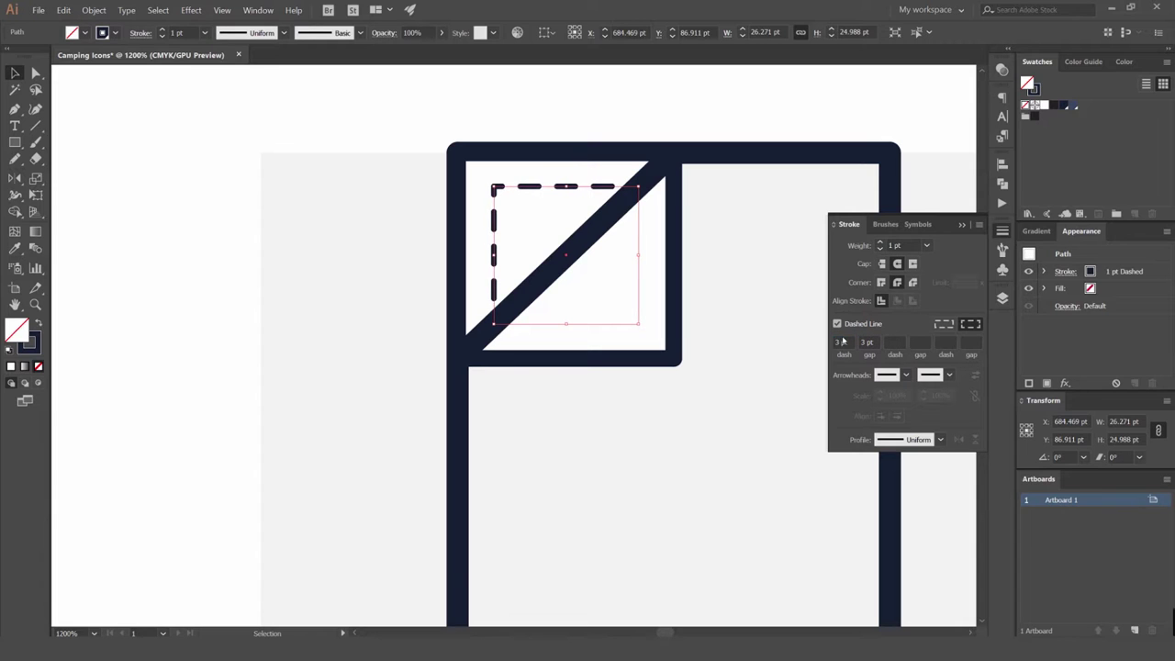
scroll(841, 340, up, 2)
scroll(853, 340, down, 3)
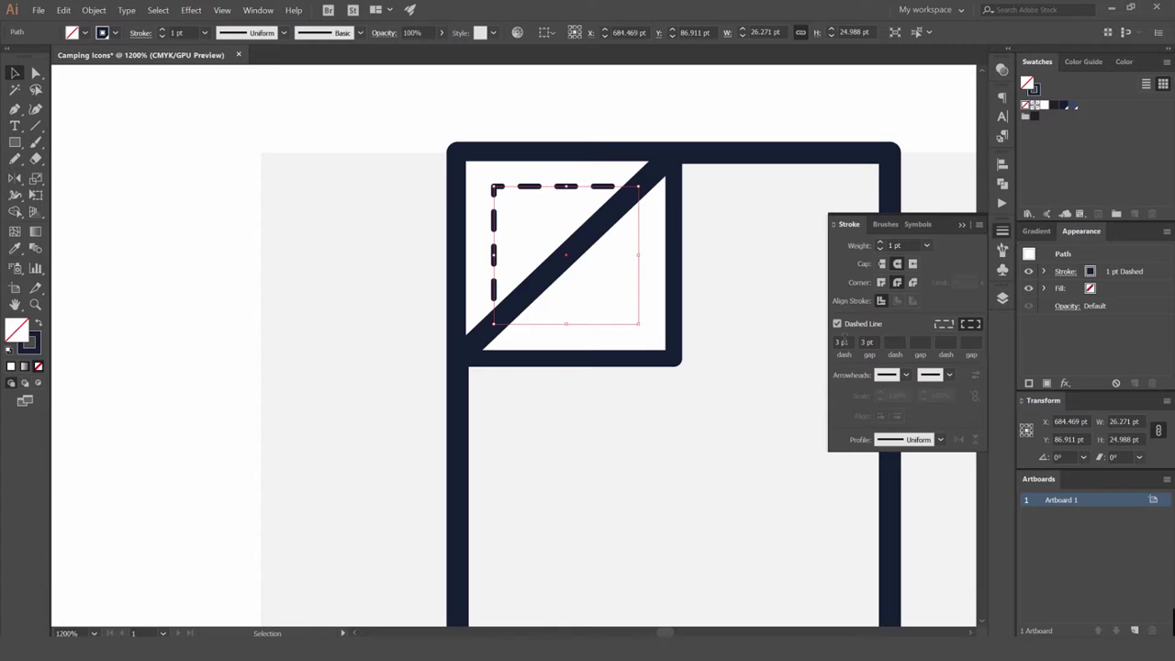
click(782, 241)
scroll(748, 216, down, 5)
drag(799, 192, 629, 202)
scroll(630, 200, down, 2)
scroll(611, 209, up, 7)
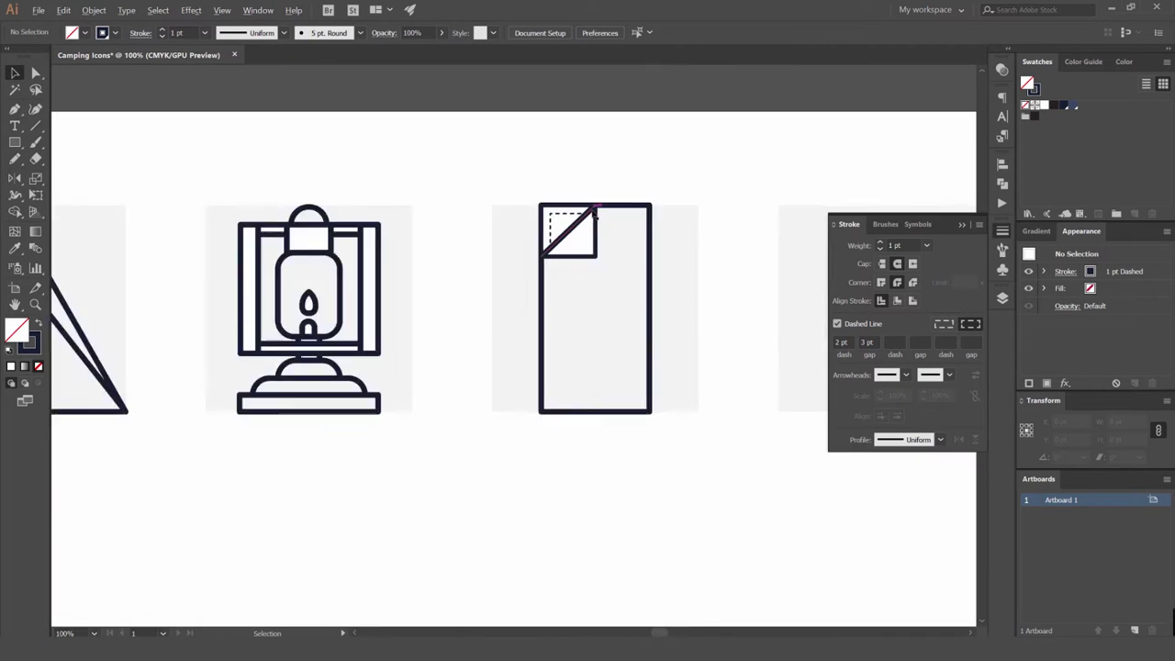
Set the L-shaped path's stroke to 4 pt and copy the outer rectangle's solid stroke onto it with the Eyedropper
click(527, 223)
scroll(734, 238, down, 2)
click(869, 246)
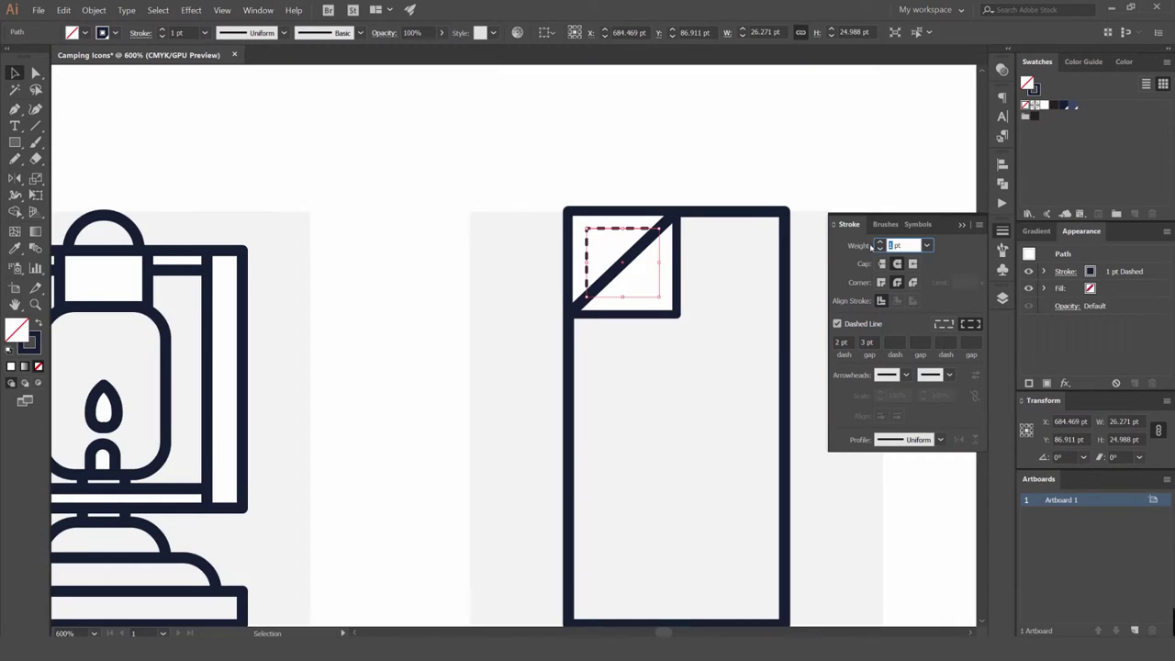
text(4)
key(Return)
scroll(709, 224, up, 1)
key(i)
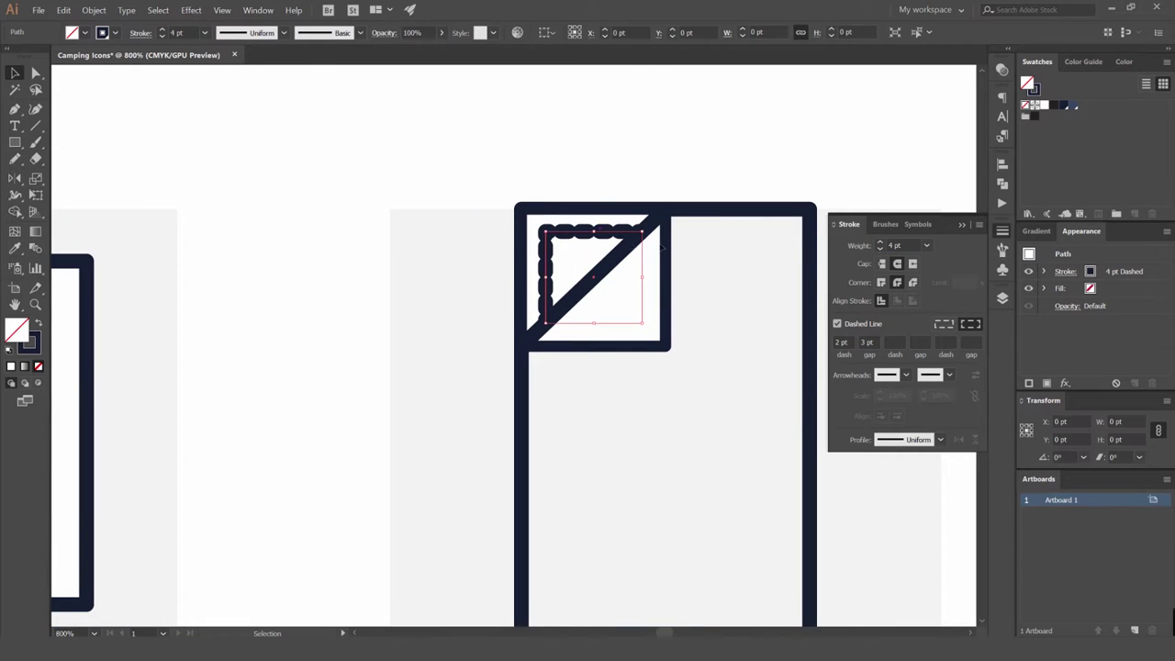
click(695, 208)
key(v)
click(763, 178)
Hide the Stroke settings and deselect the sleeping bag artwork
scroll(744, 182, down, 2)
click(745, 196)
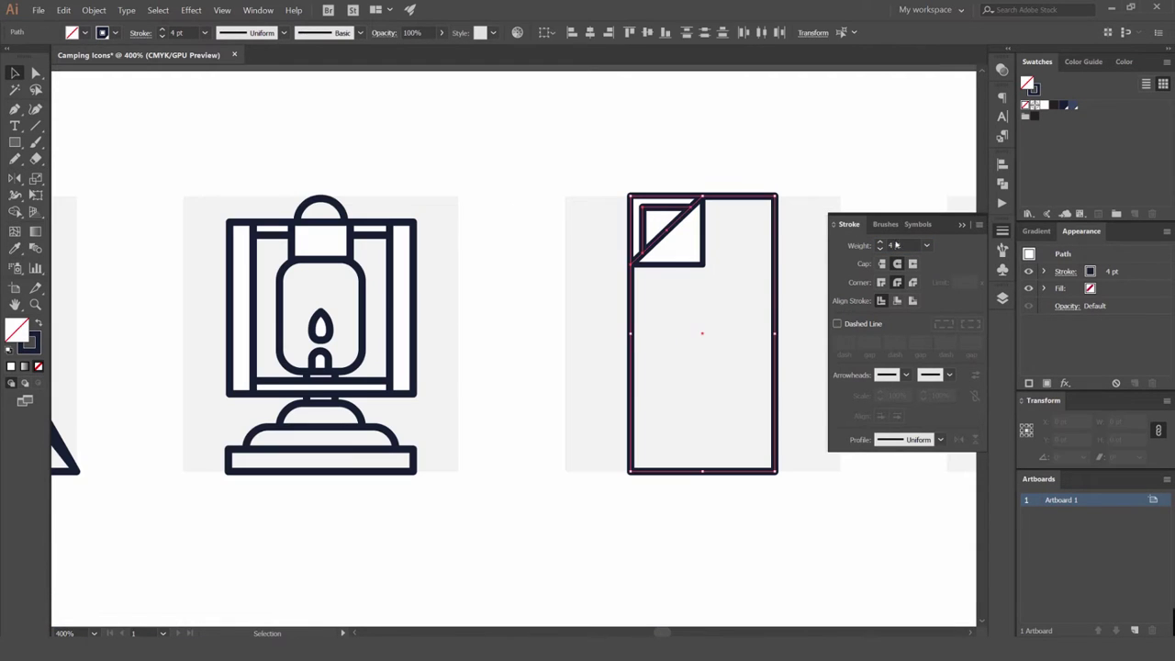
click(1002, 230)
click(852, 163)
drag(795, 160, 745, 171)
scroll(720, 202, down, 2)
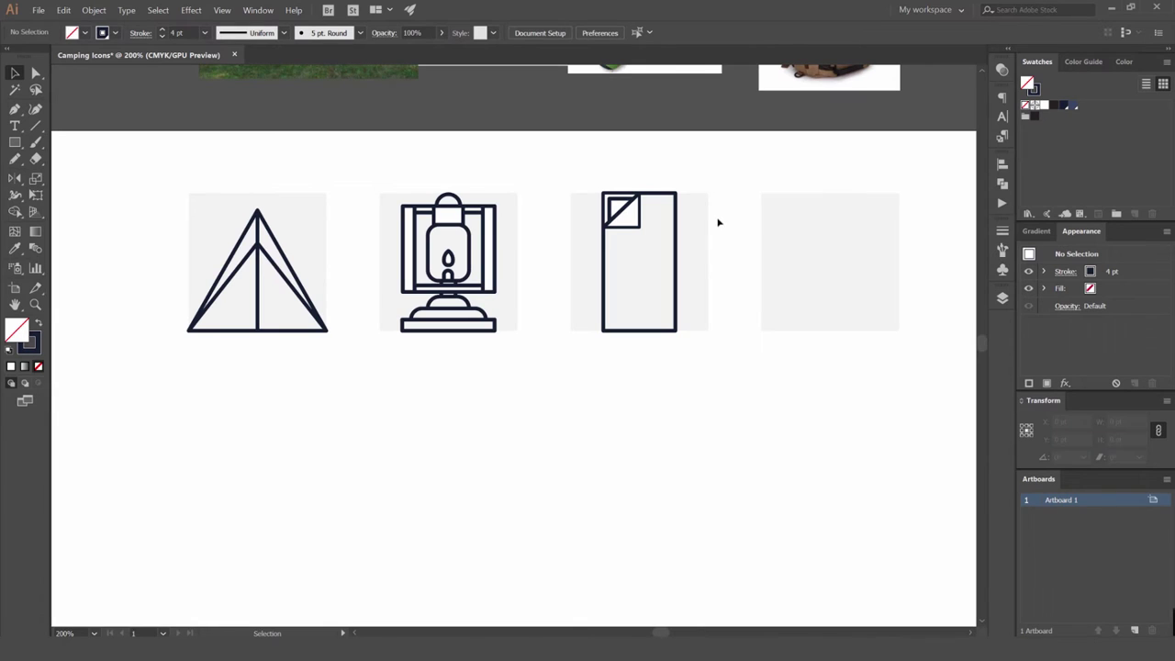
Draw a horizontal Pen line about 78.5 pt long across the sleeping bag, just below the folded corner
drag(733, 237, 692, 270)
scroll(621, 303, up, 2)
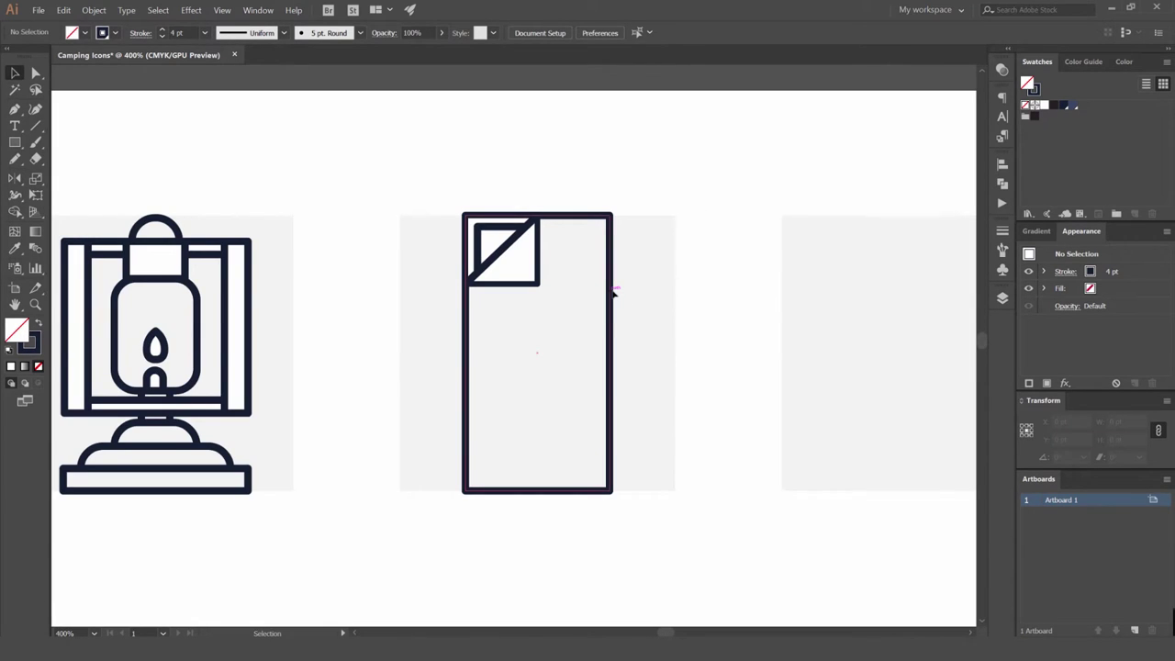
drag(613, 292, 598, 236)
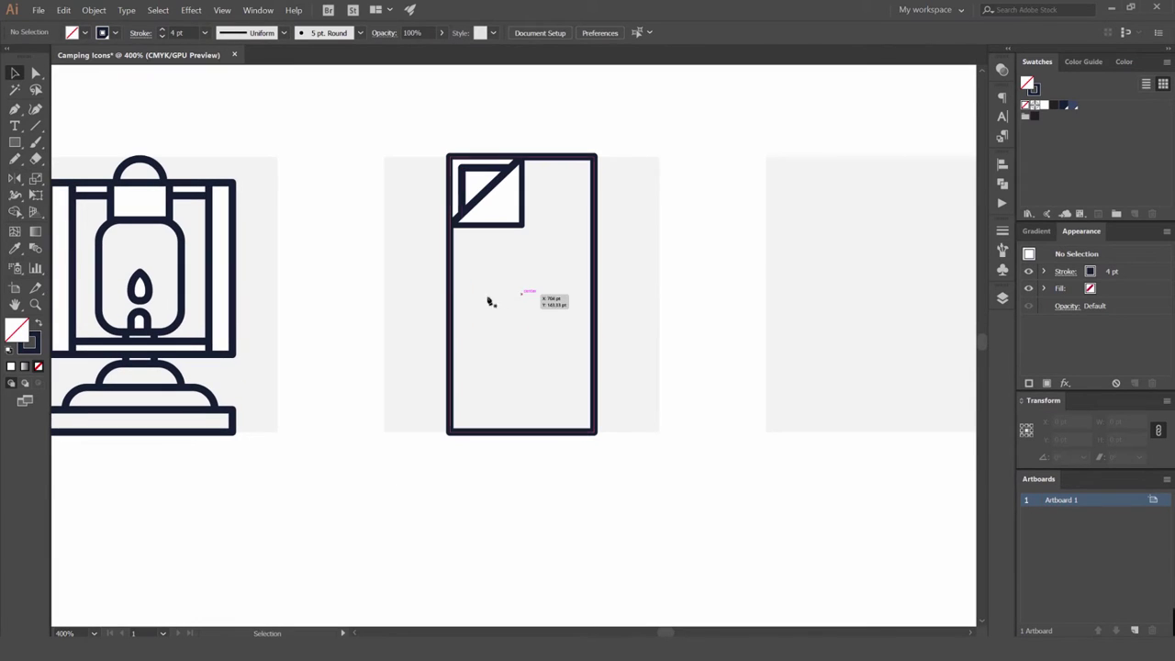
key(p)
click(452, 258)
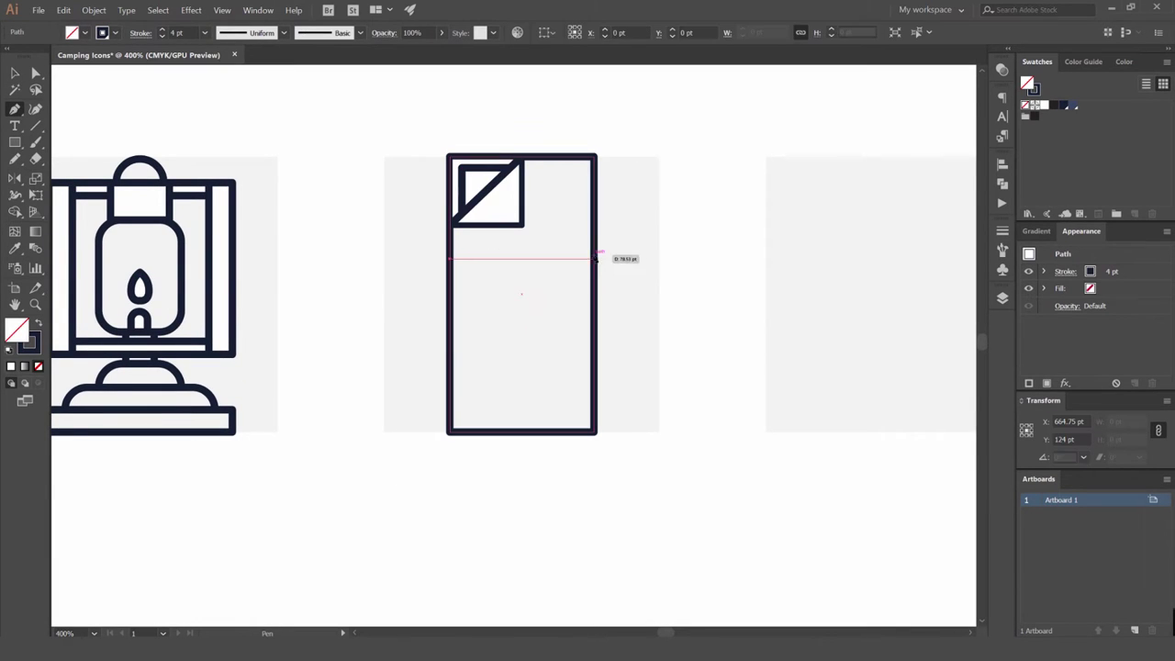
click(592, 258)
Duplicate the horizontal line twice downward at equal spacing inside the sleeping bag
key(v)
scroll(521, 266, up, 2)
drag(542, 257, 571, 504)
click(690, 373)
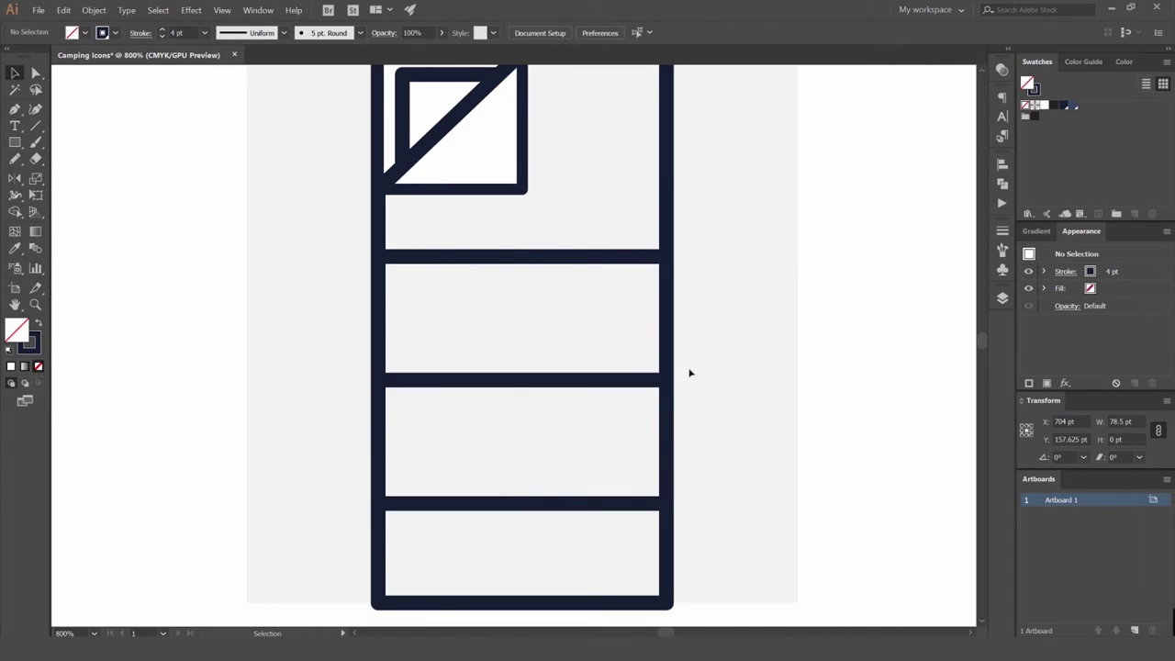
Rework the horizontal lines into two dividers spaced evenly up from the sleeping bag's bottom edge
scroll(690, 372, down, 2)
click(617, 295)
shift+click(601, 356)
shift+click(602, 417)
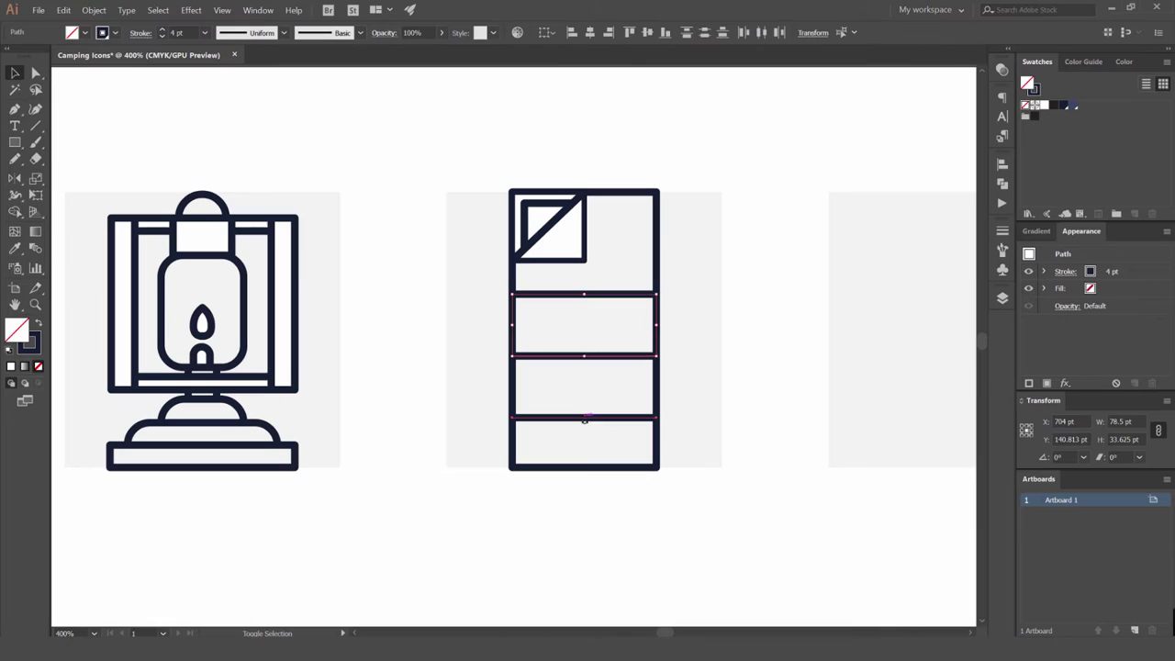
mouse_move(605, 459)
mouse_down()
mouse_move(607, 473)
mouse_move(606, 460)
mouse_up()
scroll(606, 468, up, 4)
key(ctrl+shift+a)
click(608, 460)
click(620, 474)
scroll(619, 474, down, 3)
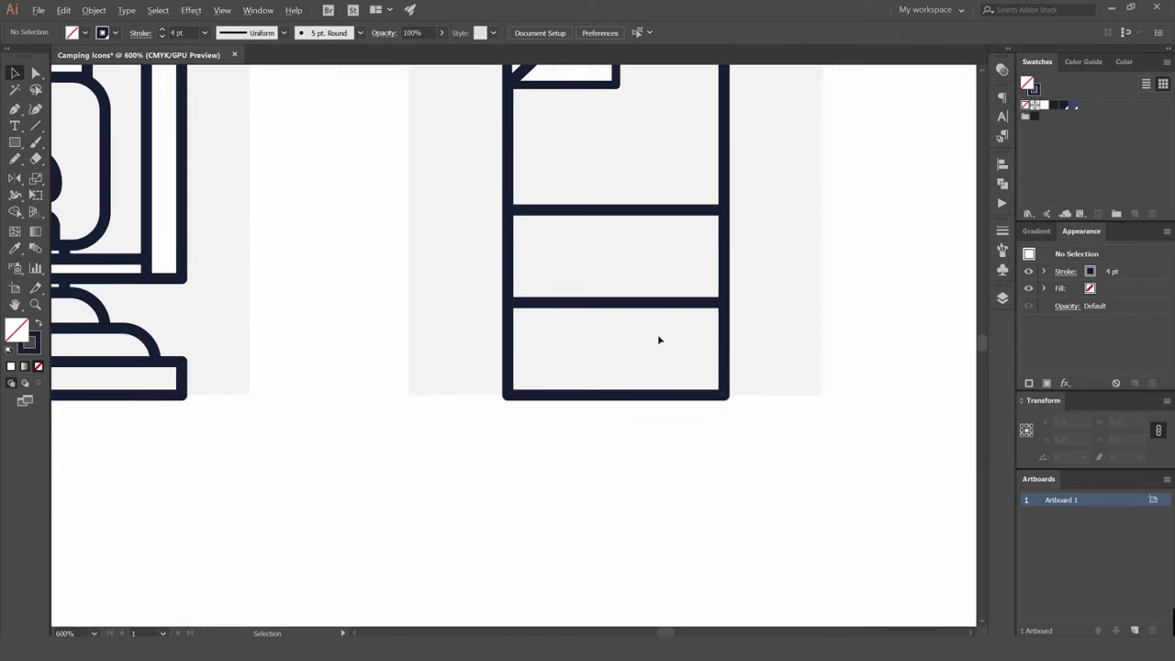
Add two more horizontal dividers above the existing ones at the same spacing, the uppermost crossing the folded corner
drag(628, 256, 627, 194)
click(823, 211)
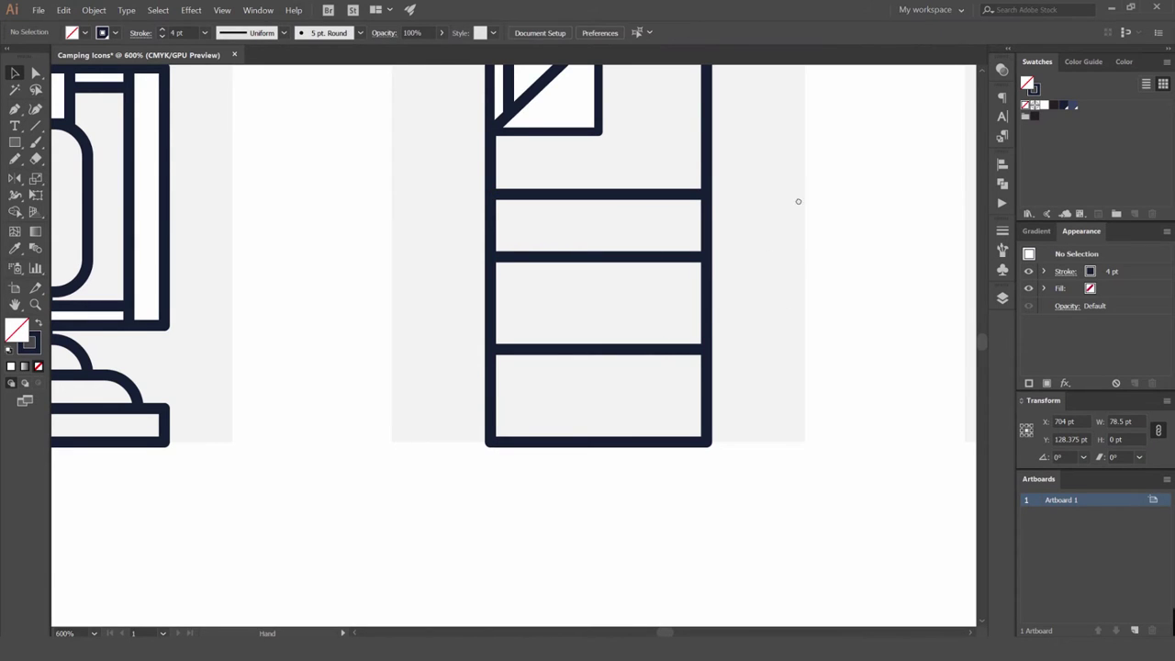
drag(798, 200, 720, 336)
drag(589, 325, 622, 234)
click(758, 296)
scroll(758, 296, down, 2)
scroll(709, 271, up, 2)
click(790, 231)
scroll(790, 231, down, 2)
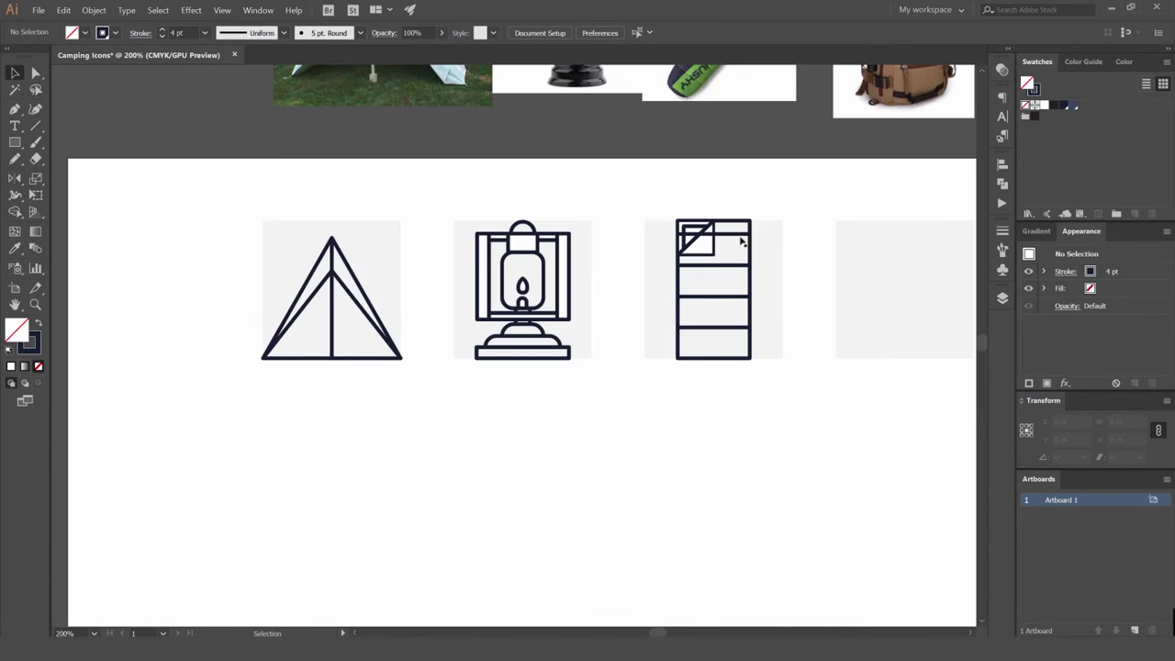
Send the uppermost horizontal line behind the white folded corner
scroll(852, 231, up, 2)
click(611, 241)
key(ctrl+[)
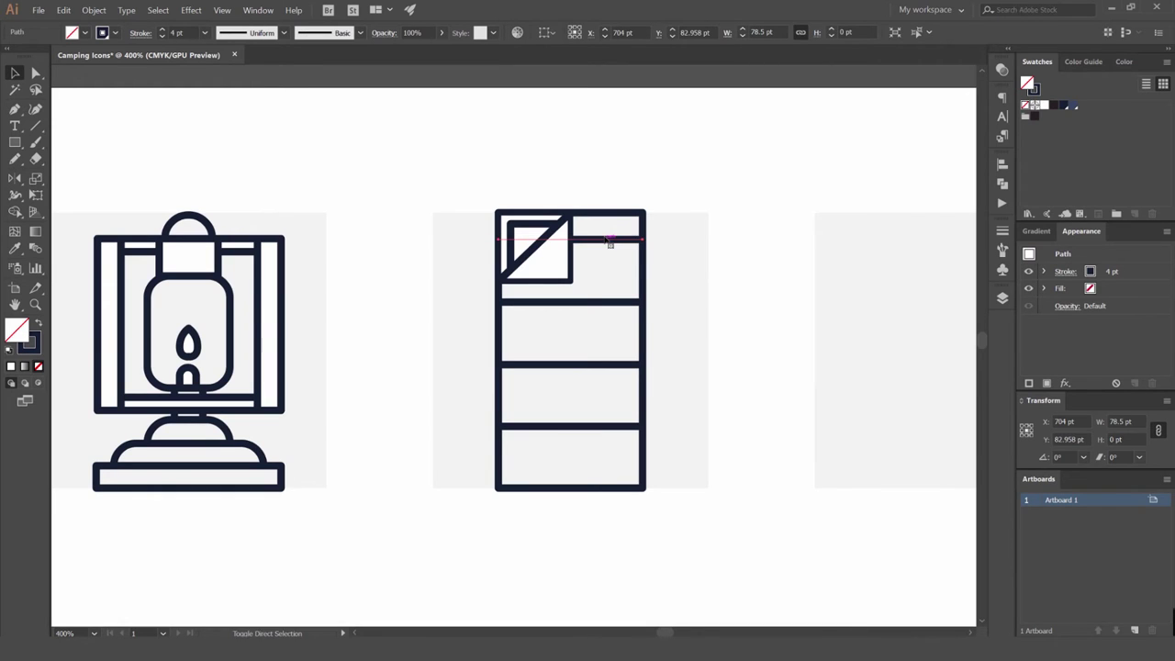
click(734, 233)
scroll(757, 237, down, 2)
scroll(725, 242, down, 2)
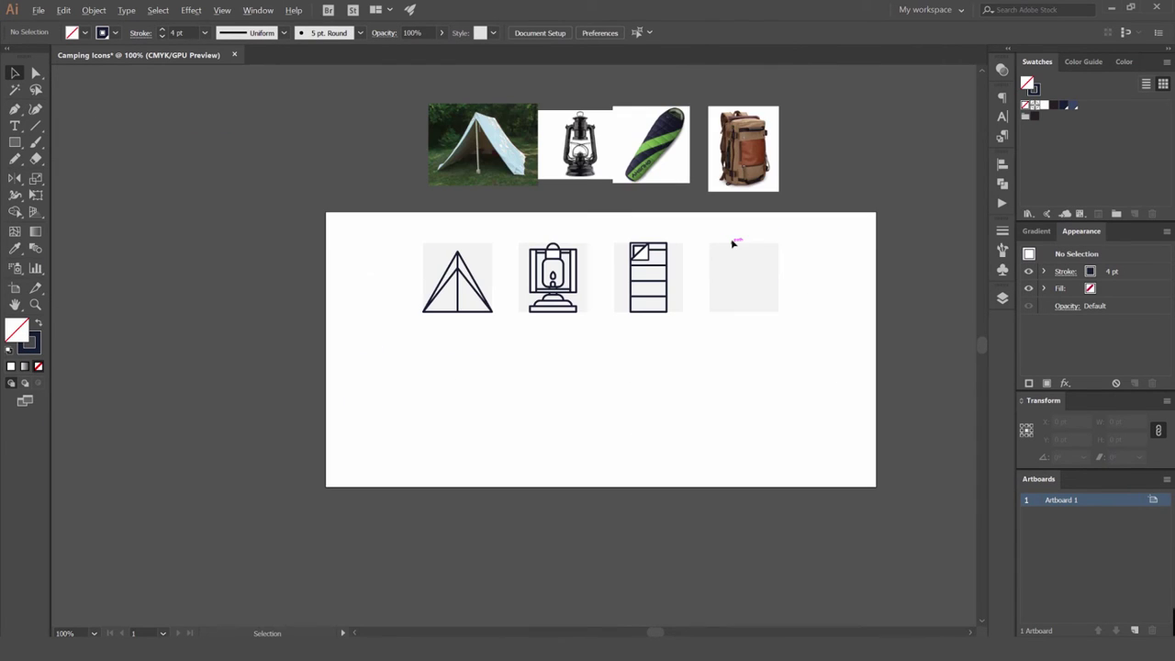
scroll(733, 243, up, 3)
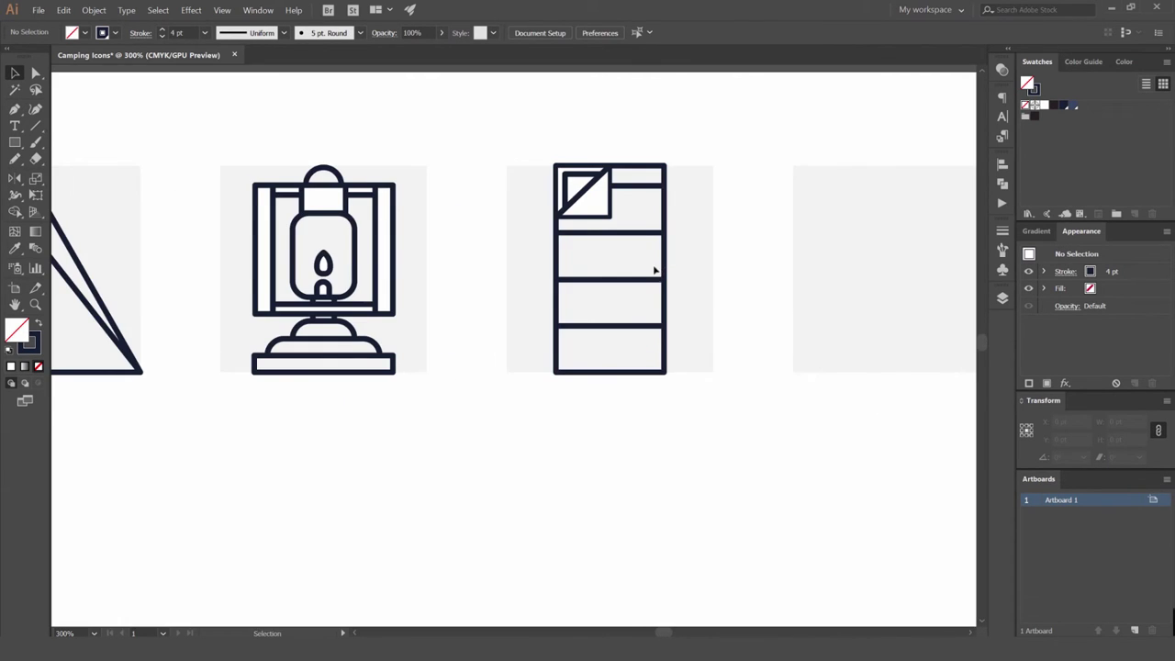
Draw a white-filled circle about 7.6 pt wide centred where a middle divider meets the sleeping bag's left edge
scroll(601, 264, up, 6)
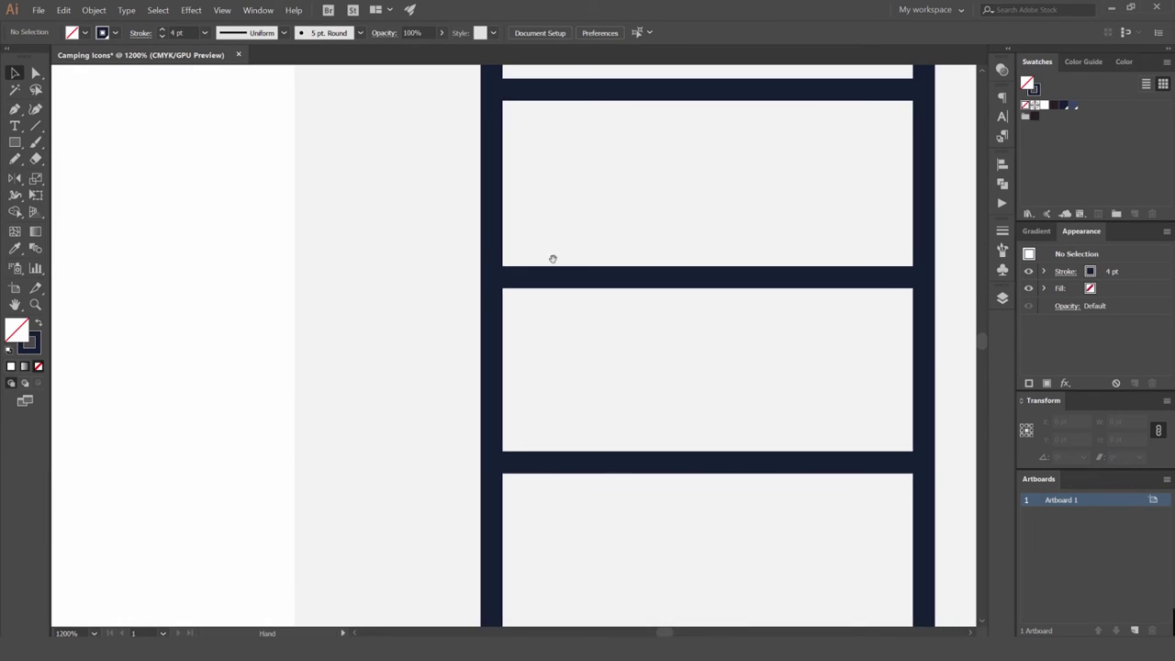
key(l)
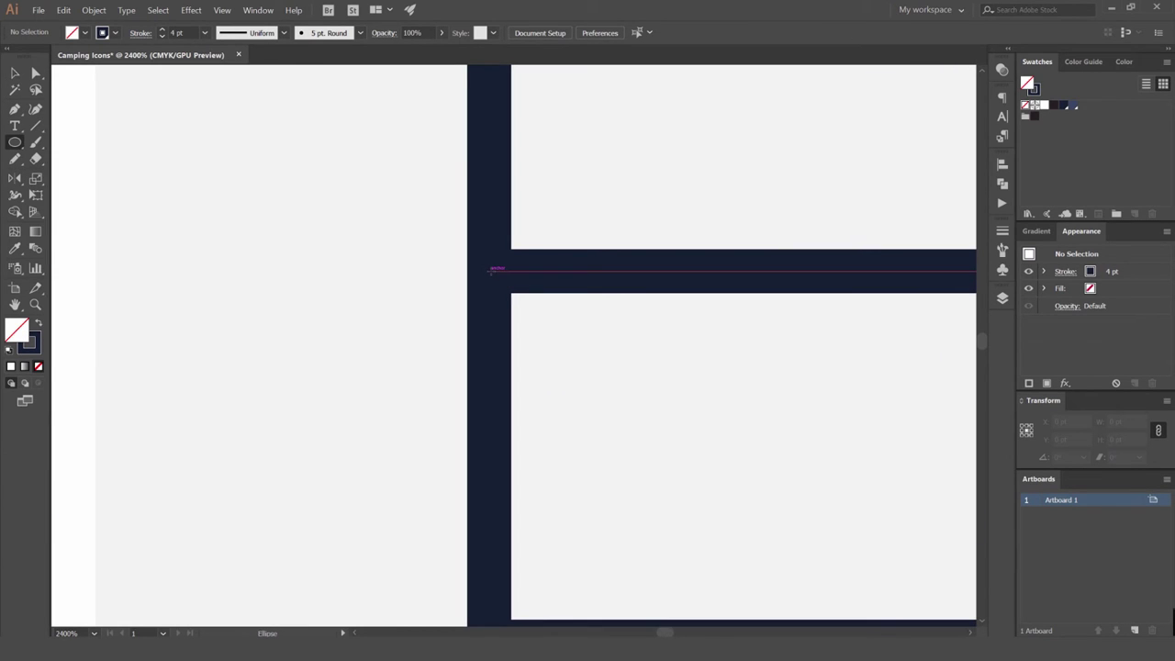
drag(490, 271, 531, 313)
click(1044, 105)
key(v)
click(685, 183)
drag(523, 246, 488, 245)
key(ctrl+z)
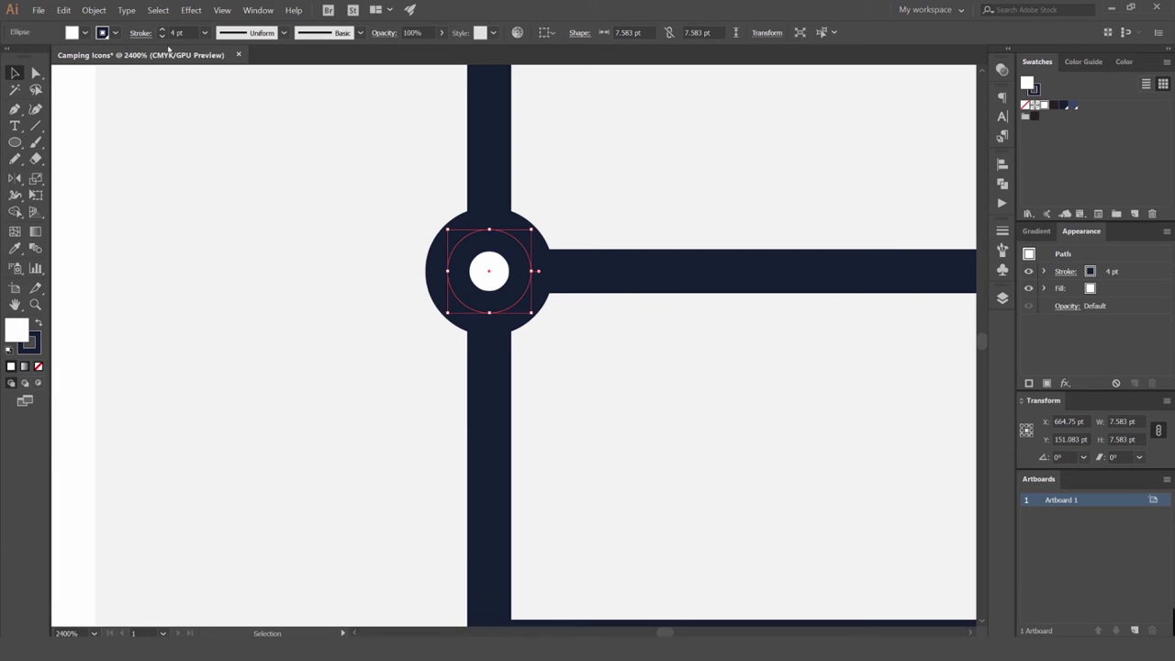
Remove the circle's stroke and shift the circle slightly outward from the sleeping bag's left edge
click(163, 37)
click(163, 37)
click(162, 37)
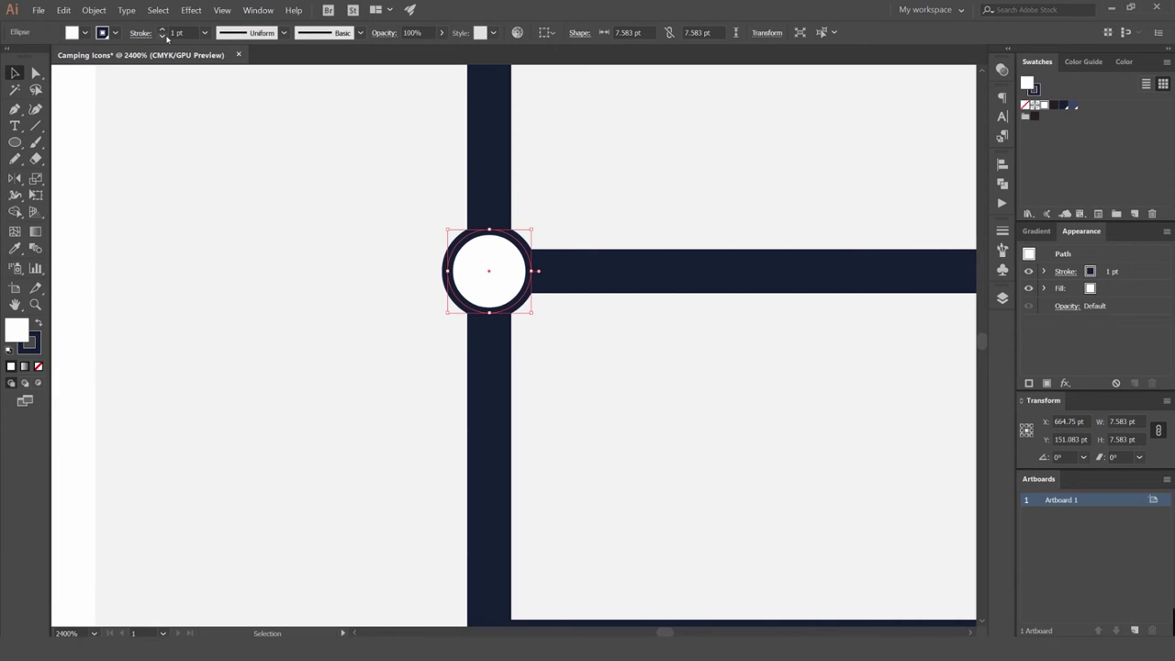
click(164, 37)
click(164, 37)
key(slash)
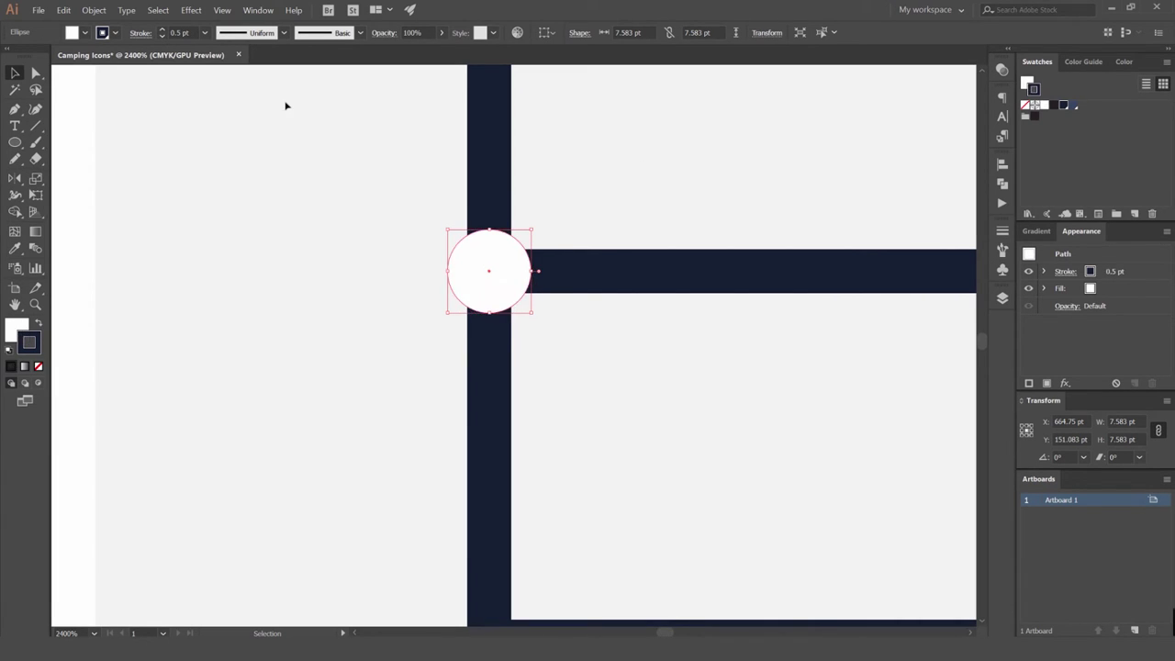
click(664, 196)
drag(501, 271, 472, 272)
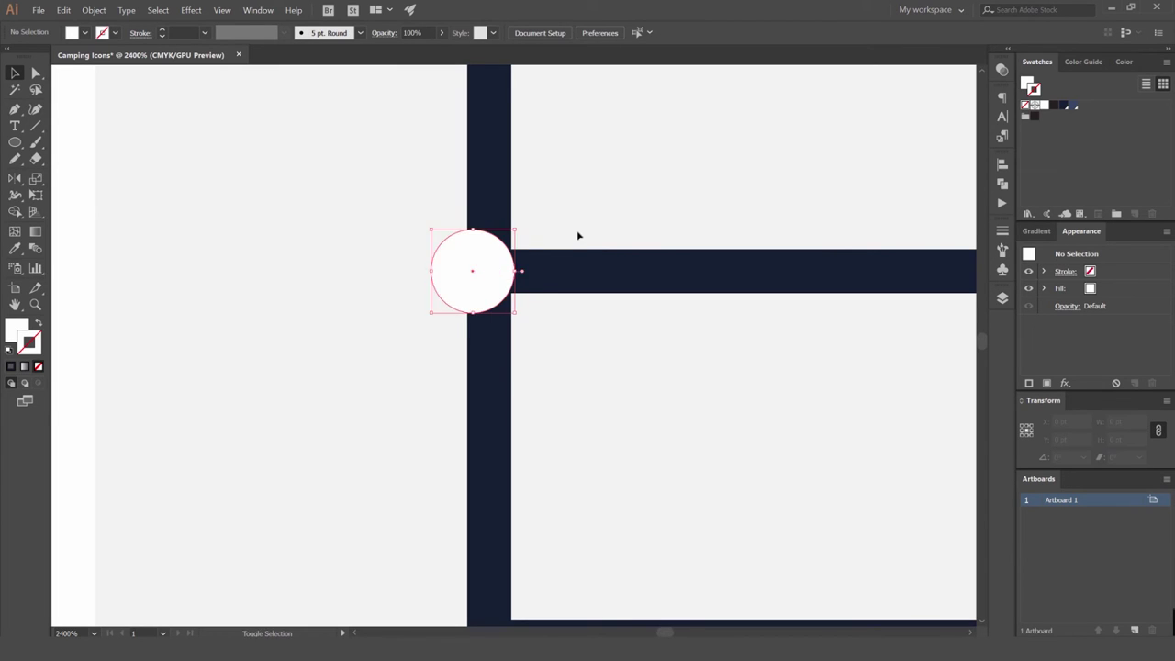
click(614, 223)
Fill the circle with the light grey of the background square using the Eyedropper
scroll(611, 229, down, 6)
click(597, 234)
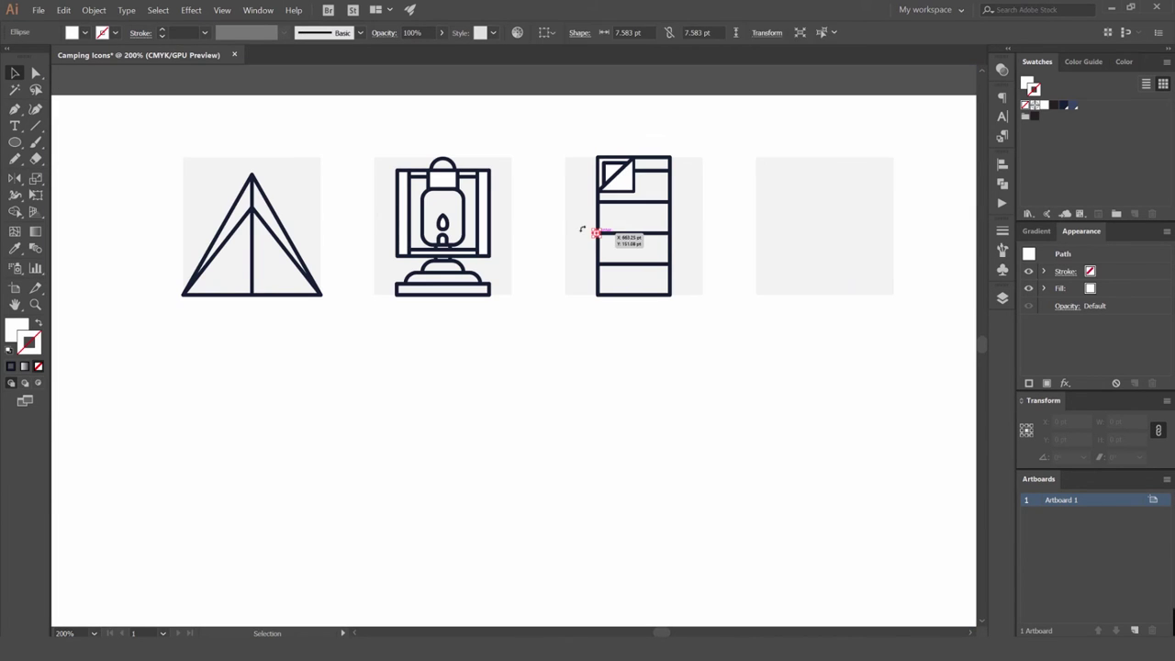
key(i)
click(629, 217)
key(v)
click(753, 212)
Delete the grey circle from the sleeping bag's left edge
scroll(630, 228, up, 4)
scroll(539, 237, up, 2)
mouse_move(477, 255)
mouse_down()
mouse_move(459, 250)
mouse_move(495, 255)
mouse_up()
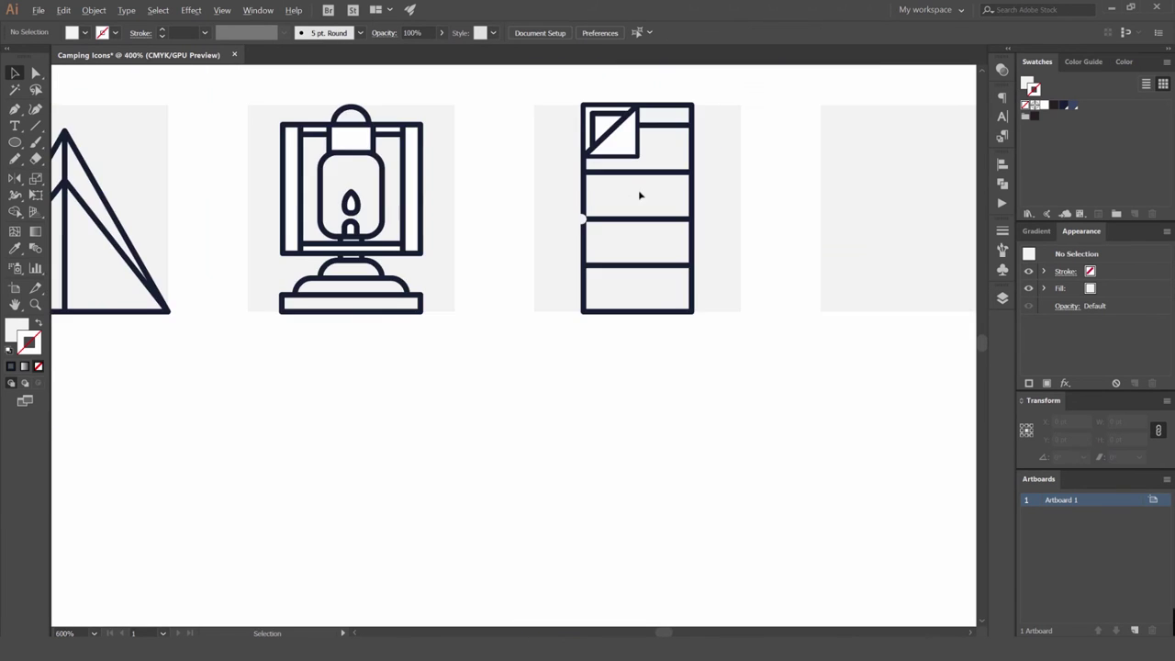
click(518, 281)
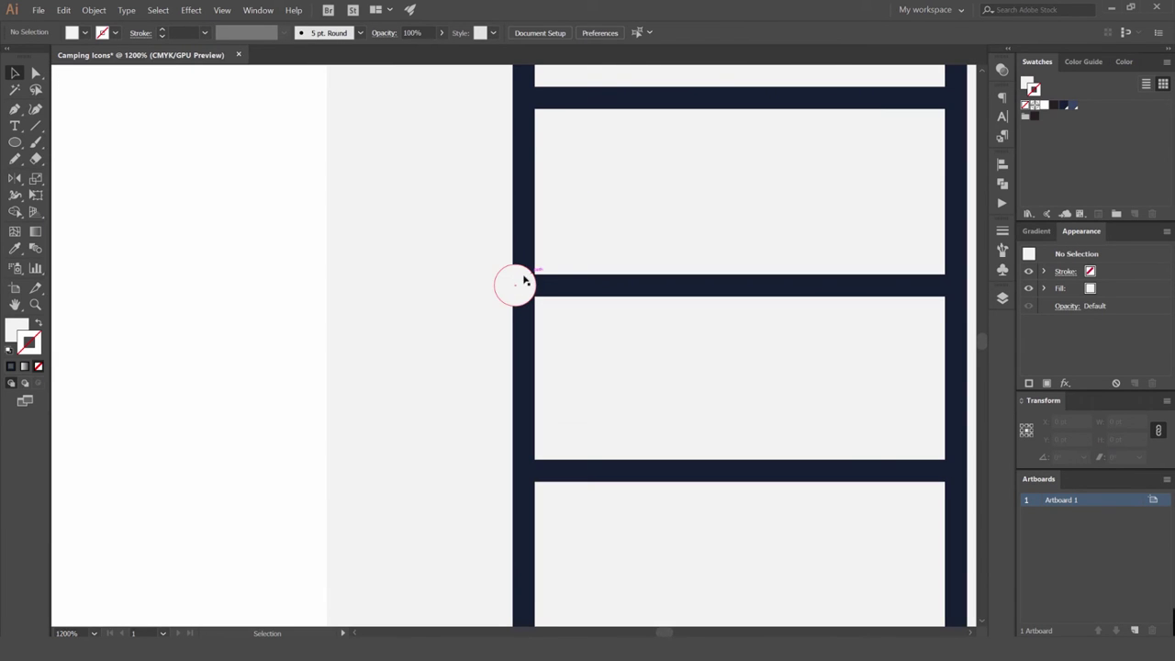
drag(524, 280, 495, 280)
key(Delete)
scroll(543, 312, down, 5)
Round both bottom corners of the sleeping bag outline as far as possible so its lower end forms a semicircle
drag(710, 290, 662, 298)
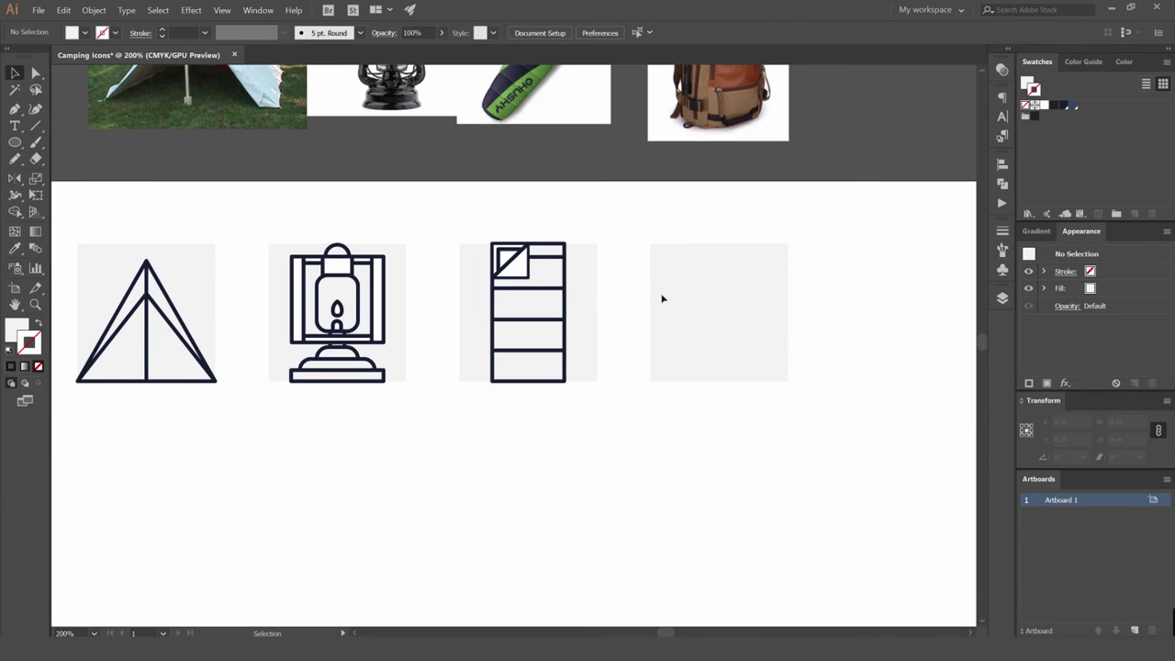
scroll(486, 371, up, 4)
key(a)
click(510, 421)
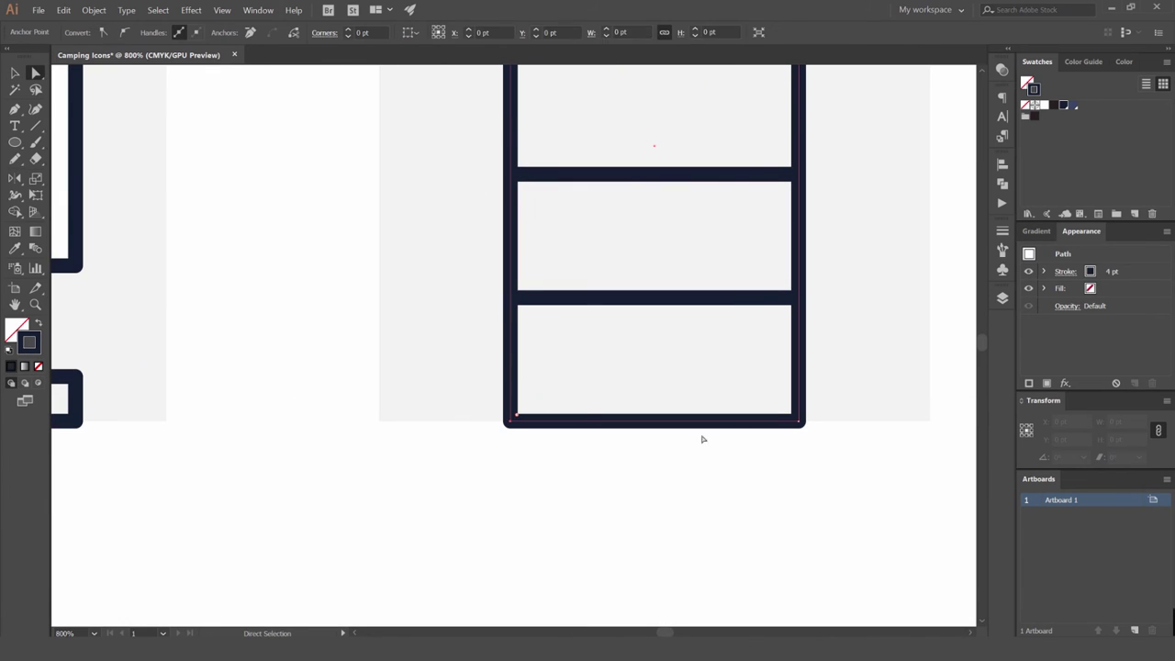
shift+click(798, 420)
drag(787, 409, 787, 110)
click(851, 215)
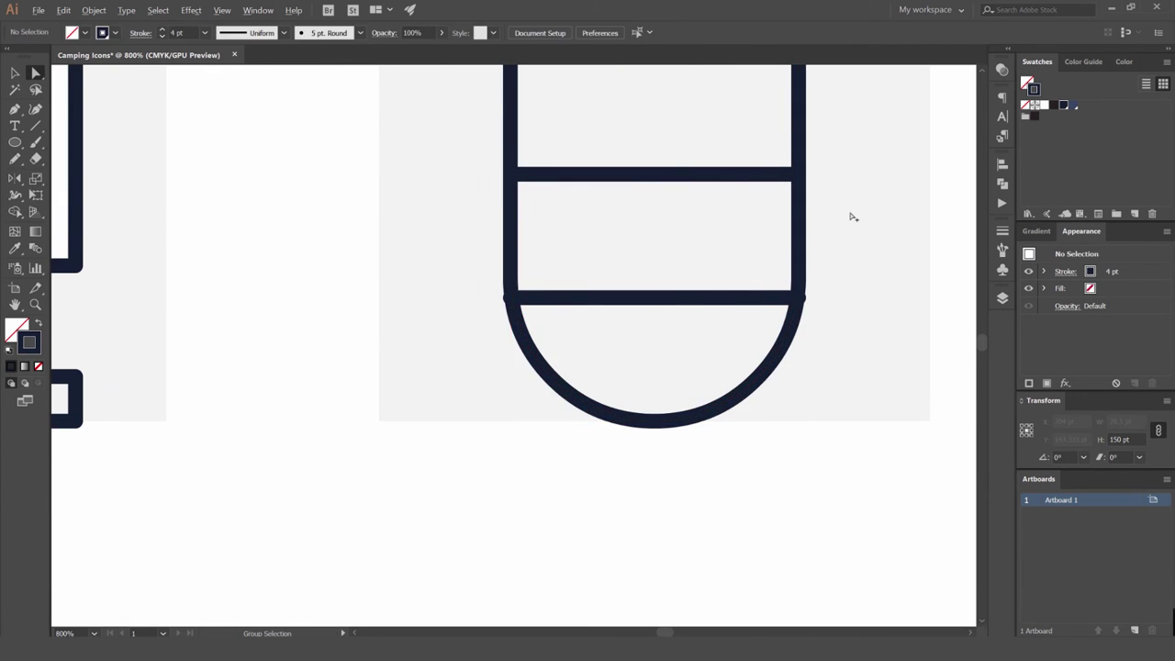
Compare the rounded sleeping bag icon with the sleeping bag reference photo and the neighbouring icons
key(ctrl+minus)
scroll(749, 357, down, 2)
drag(788, 229, 708, 300)
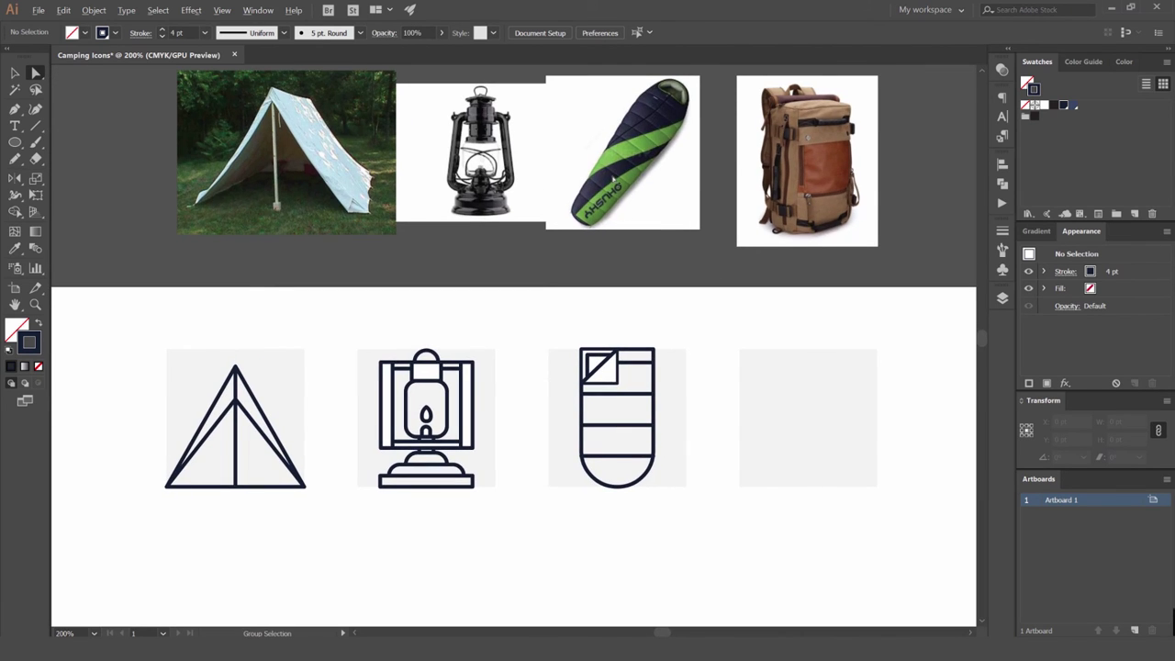
scroll(613, 178, up, 2)
key(space)
key(ctrl+minus)
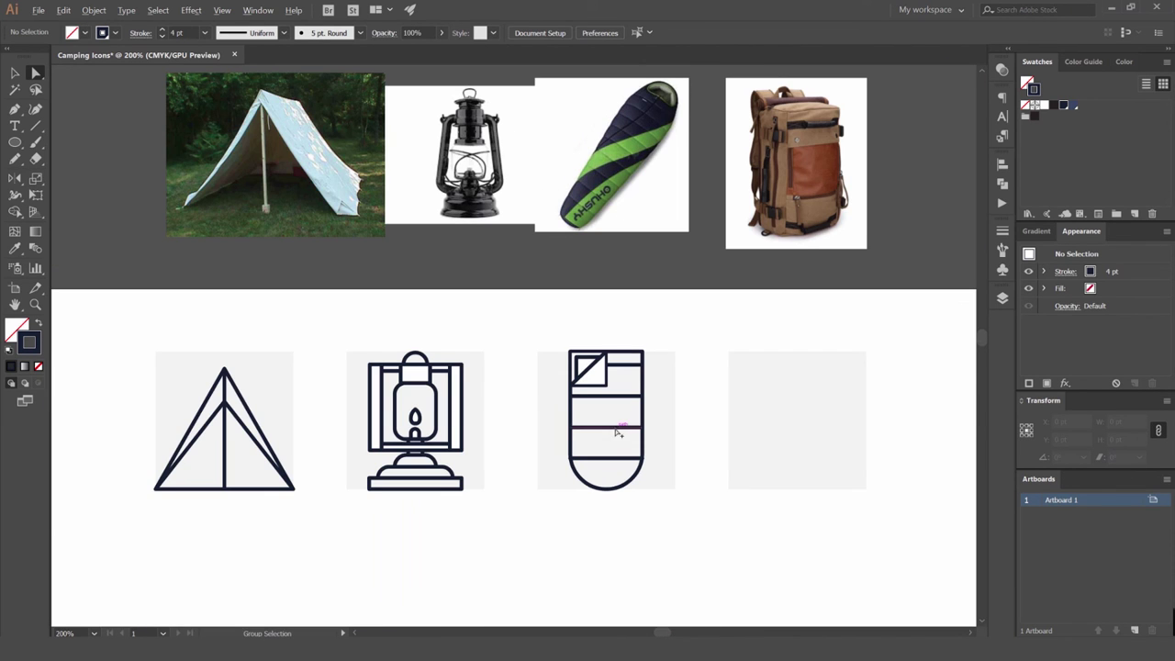
drag(596, 372, 562, 287)
drag(561, 388, 517, 585)
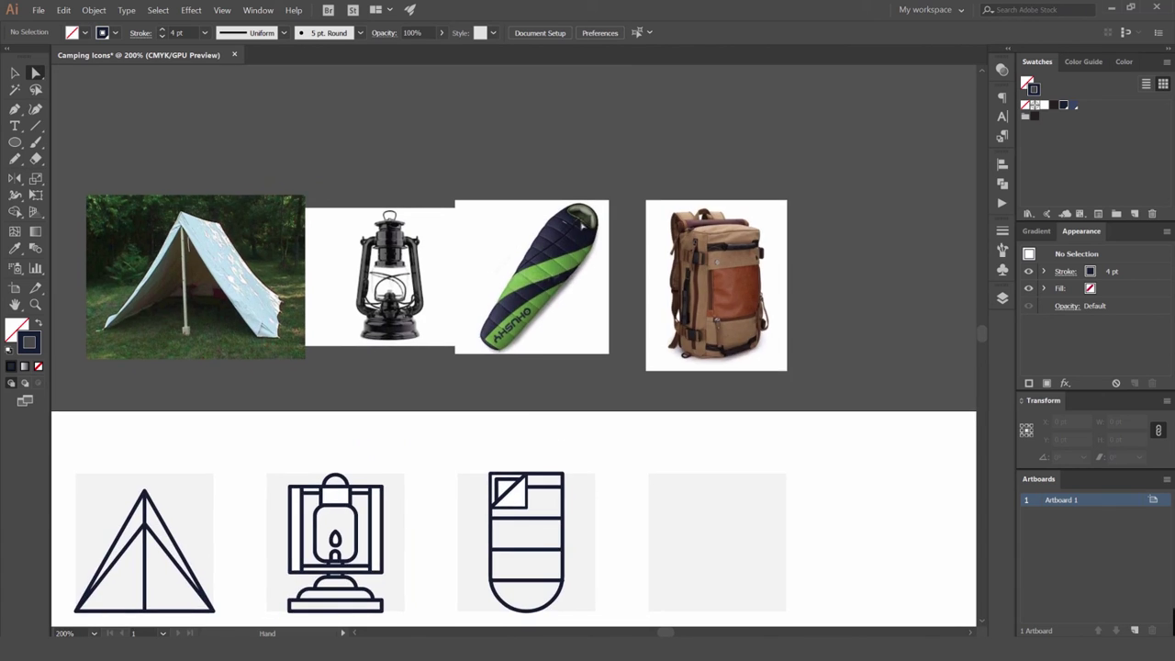
scroll(577, 204, up, 3)
scroll(585, 241, down, 4)
drag(563, 466, 557, 333)
scroll(540, 320, up, 3)
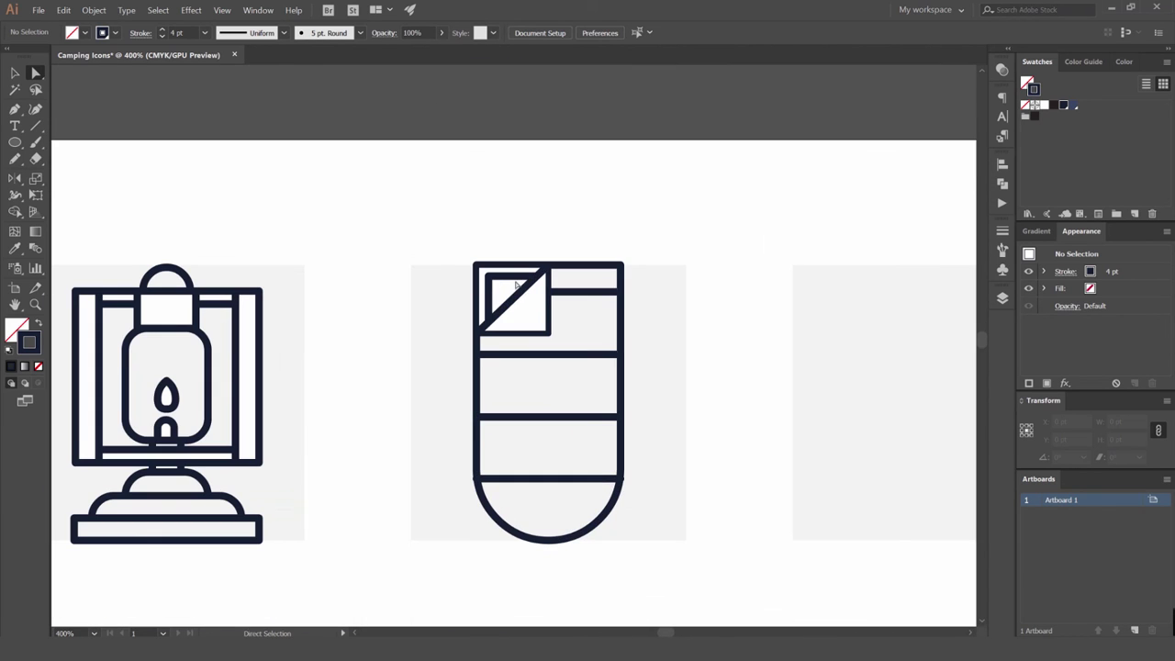
Shorten the sleeping bag's lowest divider to about 78.1 pt wide by pulling its right end inside the outline
scroll(539, 482, up, 2)
key(v)
click(600, 480)
scroll(714, 483, up, 4)
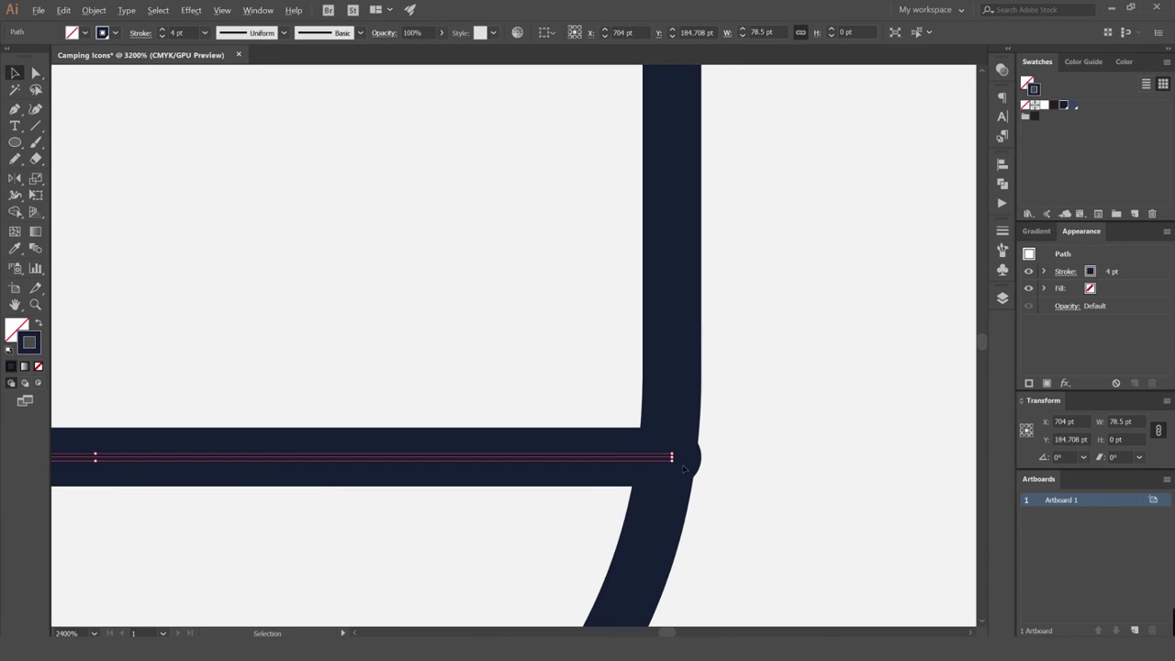
drag(673, 456, 666, 457)
scroll(666, 457, down, 6)
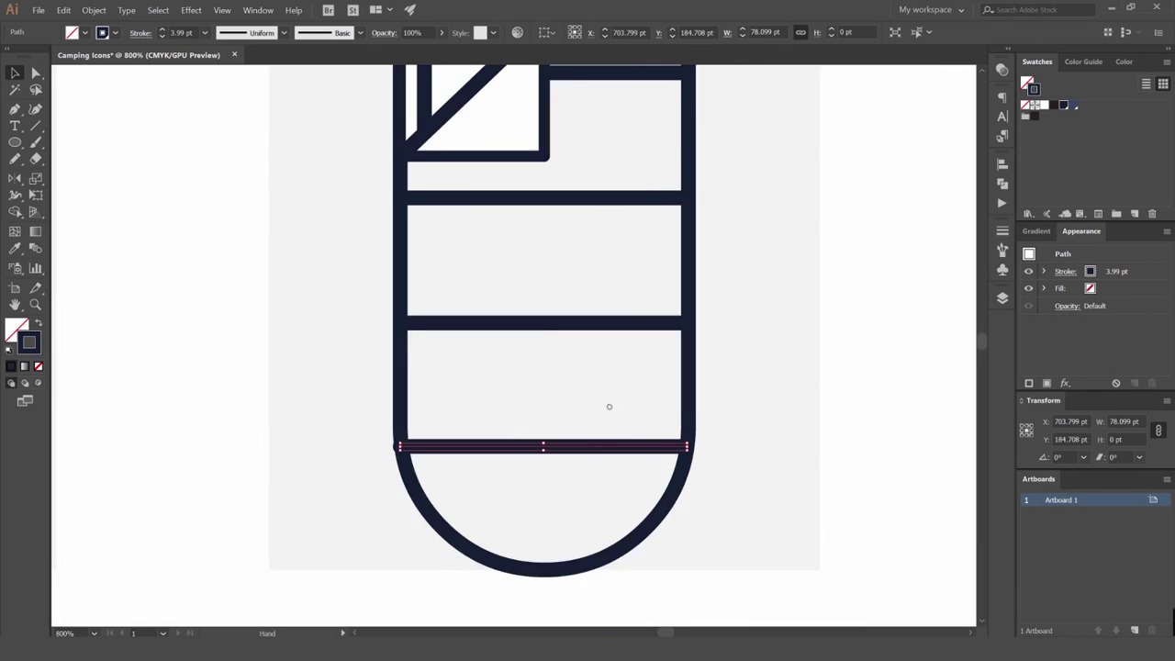
click(608, 406)
scroll(385, 446, up, 5)
mouse_move(474, 444)
mouse_down()
mouse_move(490, 445)
mouse_move(473, 456)
mouse_up()
key(ctrl+z)
Examine the whole row of camping icons, the empty fourth square and the backpack reference photo above it
scroll(487, 442, up, 2)
scroll(587, 347, down, 8)
drag(598, 349, 508, 388)
click(664, 336)
scroll(662, 333, down, 2)
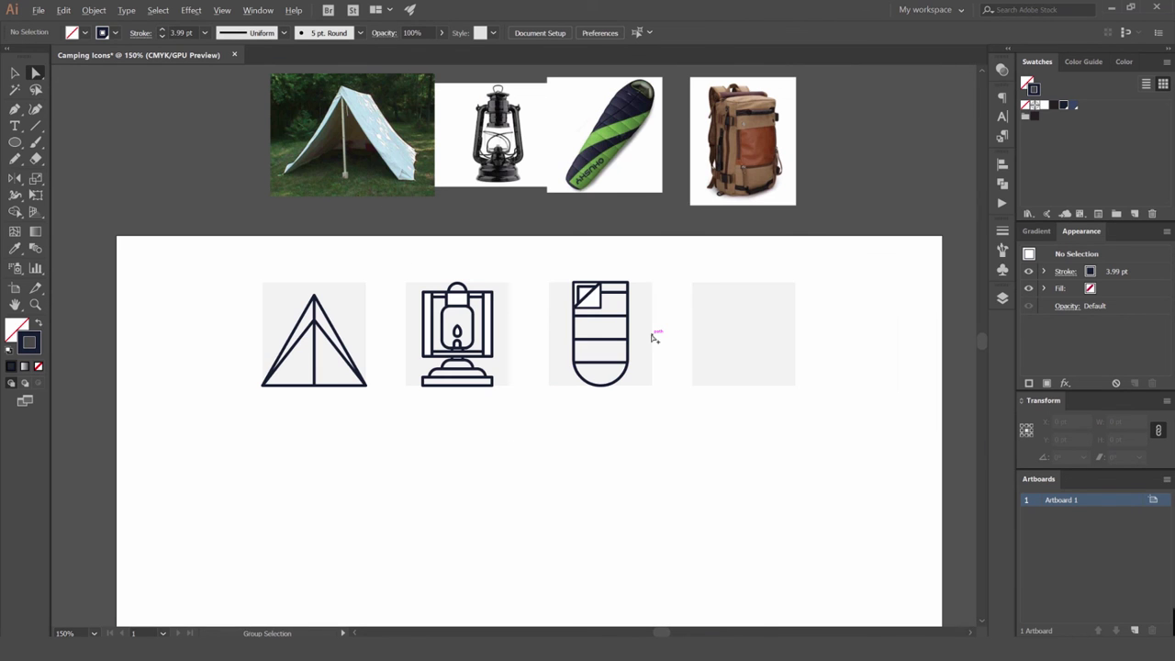
drag(680, 308, 574, 323)
drag(446, 324, 425, 340)
scroll(592, 299, down, 1)
scroll(633, 310, up, 1)
drag(633, 308, 559, 316)
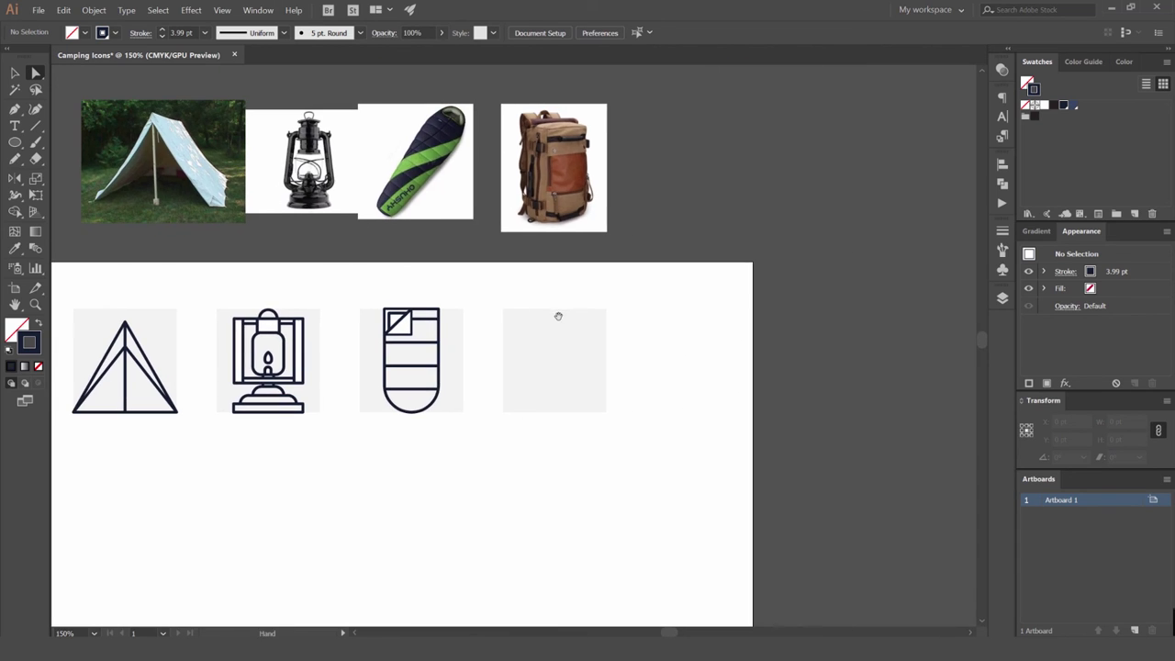